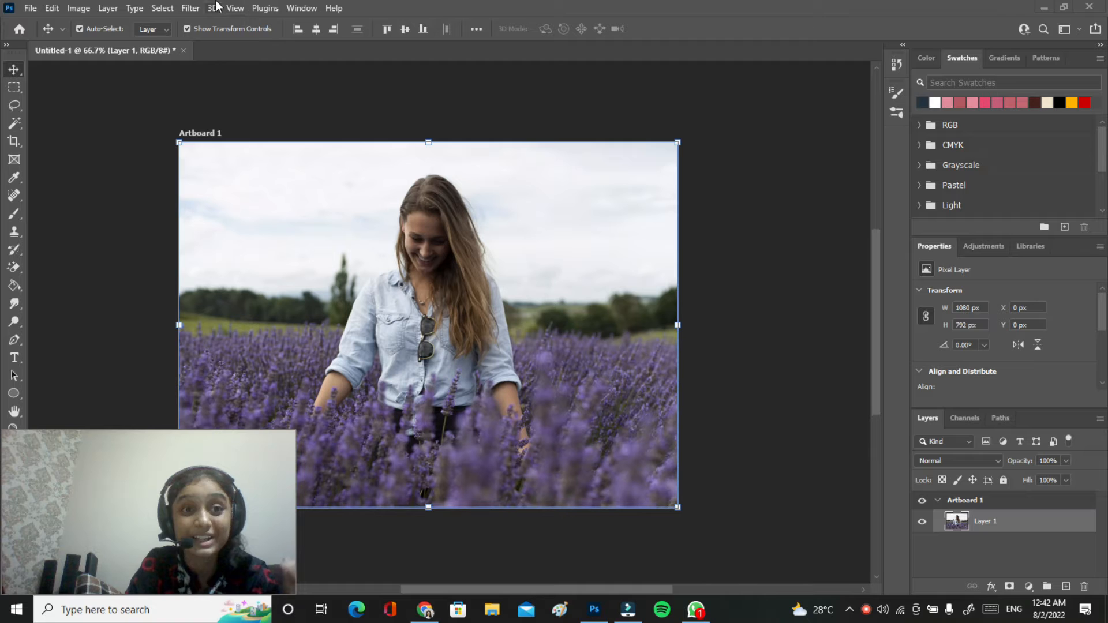
- Open the Camera Raw filter for the lavender field photo and check the preview at 100% zoom
left_click(185, 11)
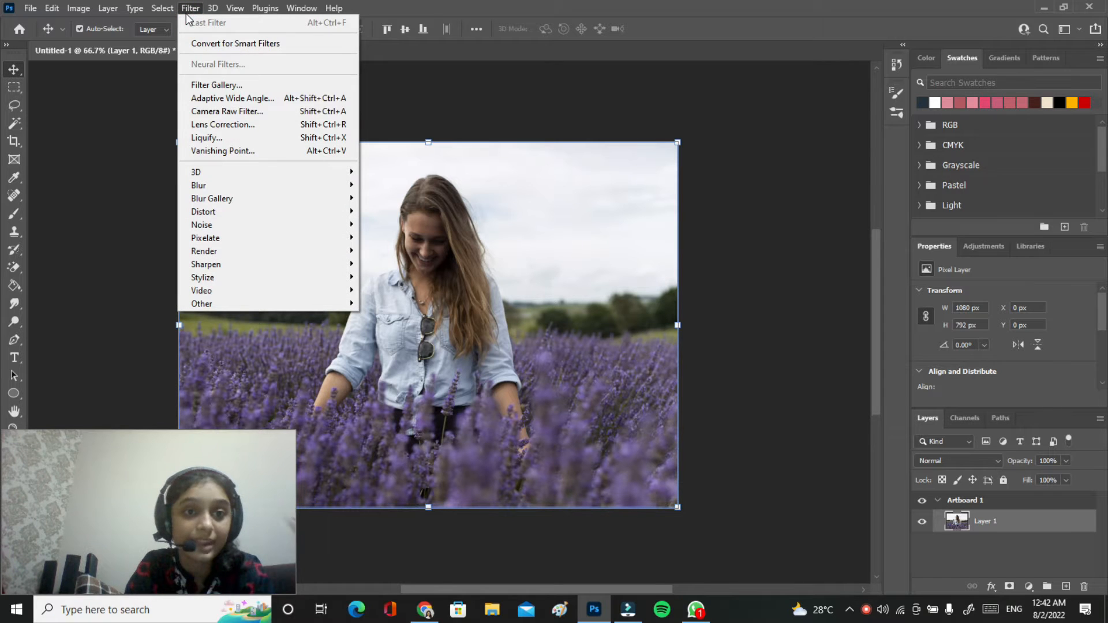
left_click(229, 113)
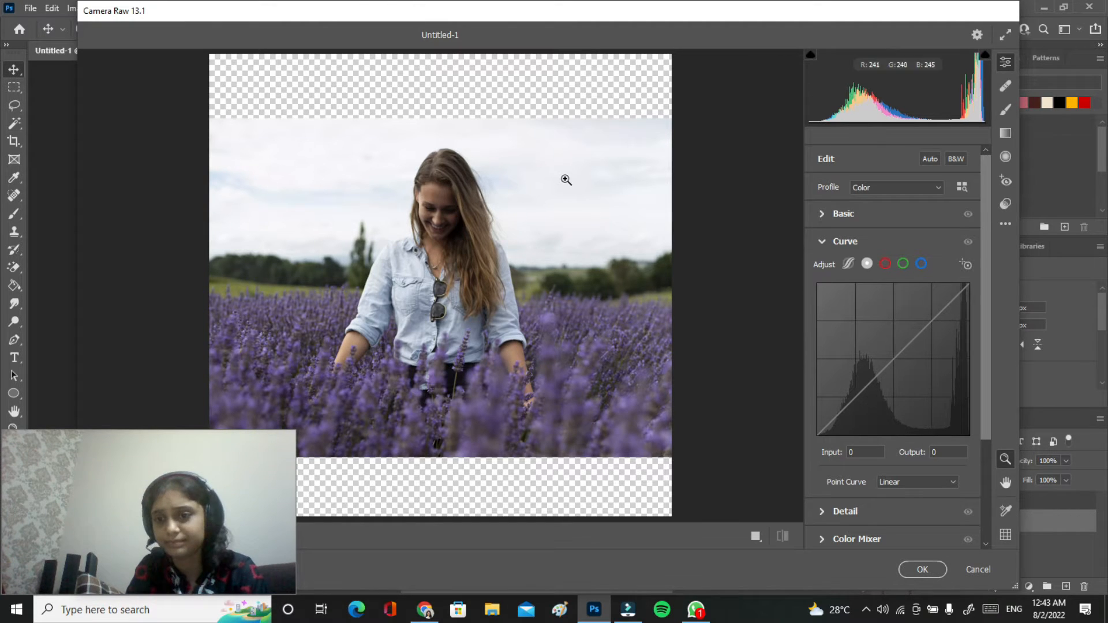
left_click_drag(201, 457, 207, 32)
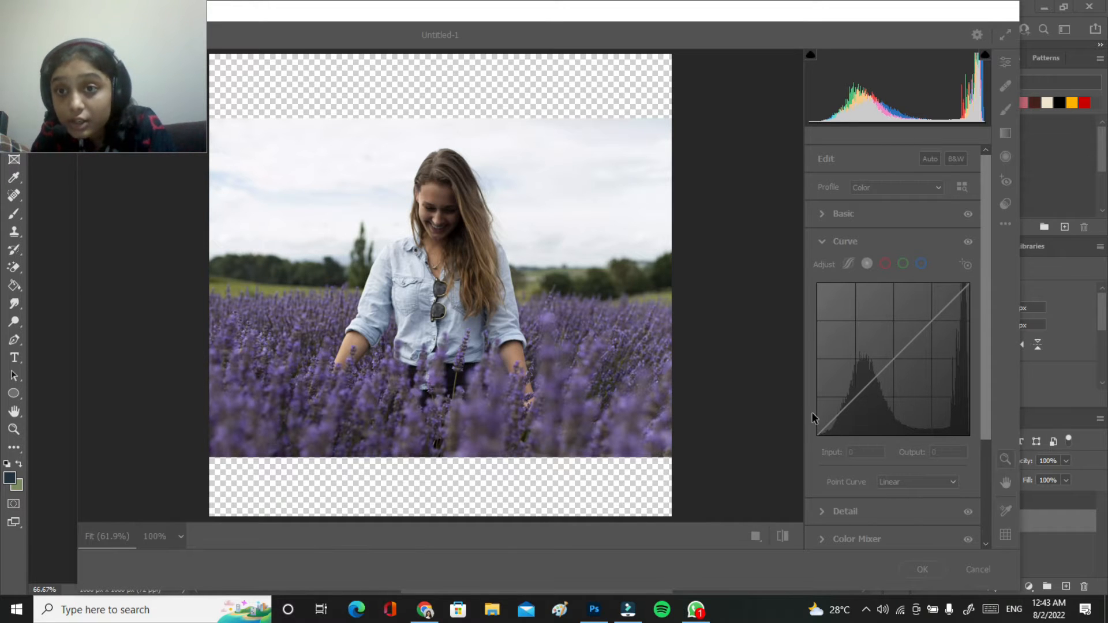
left_click(491, 271)
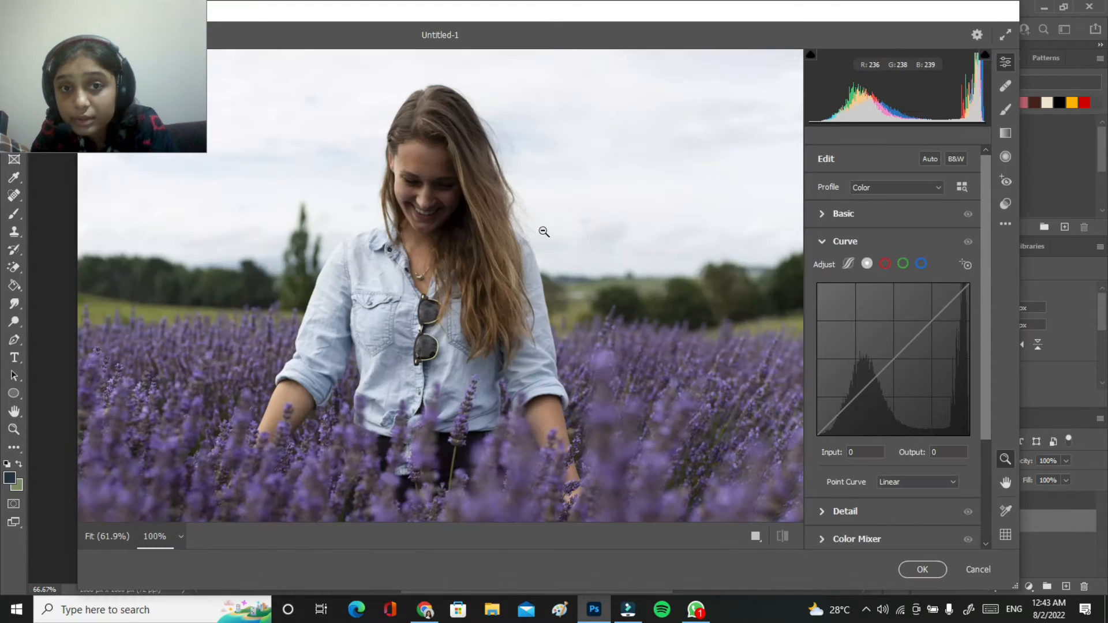
left_click(446, 185)
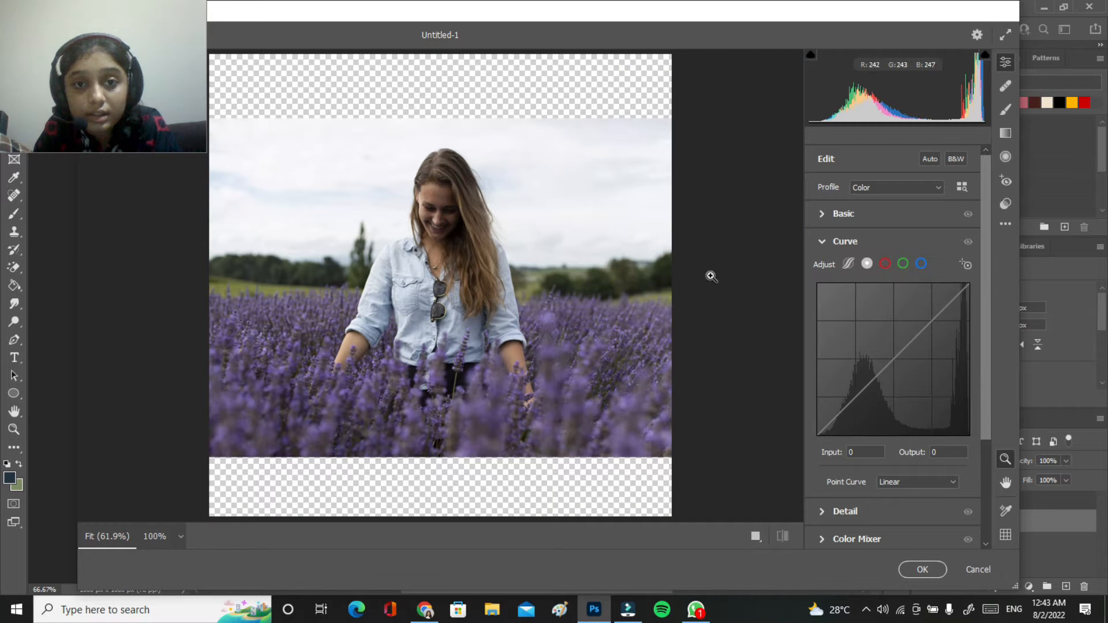
- Set the photo's white balance in the Basic adjustments to temperature -6 and tint +20
left_click(820, 214)
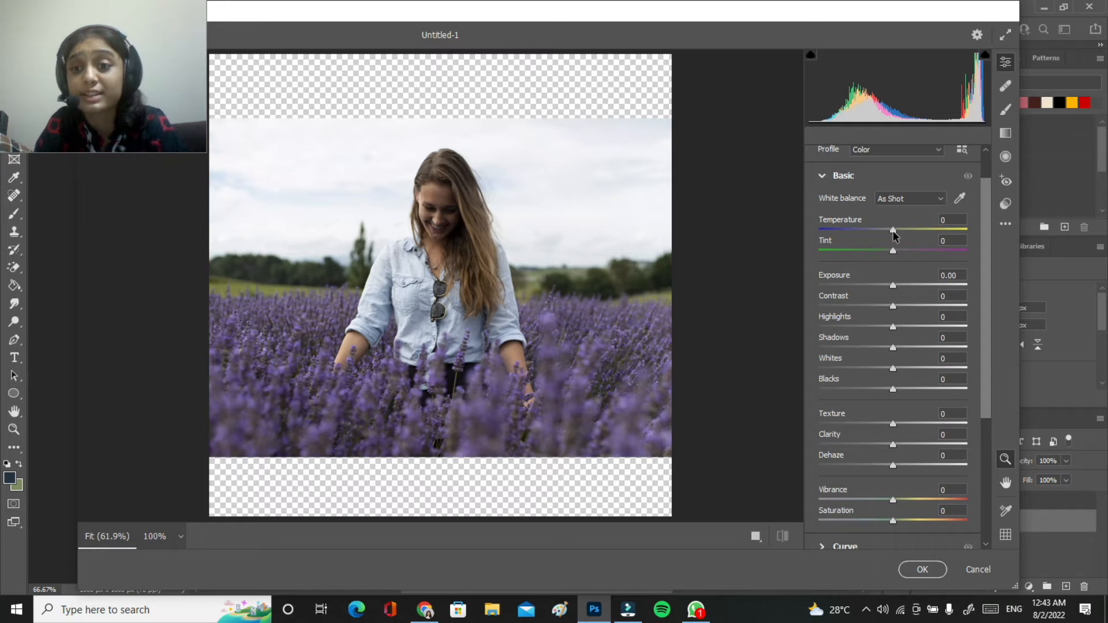
mouse_move(892, 230)
left_mouse_down()
mouse_move(901, 228)
mouse_move(888, 232)
left_mouse_up()
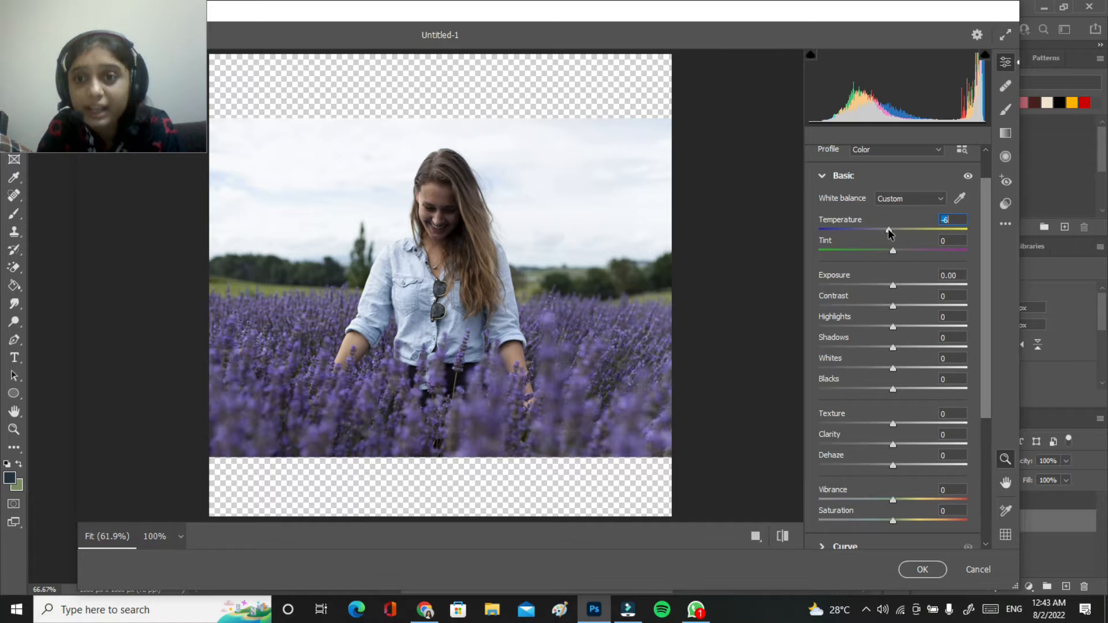
mouse_move(892, 254)
left_mouse_down()
mouse_move(882, 255)
mouse_move(909, 253)
left_mouse_up()
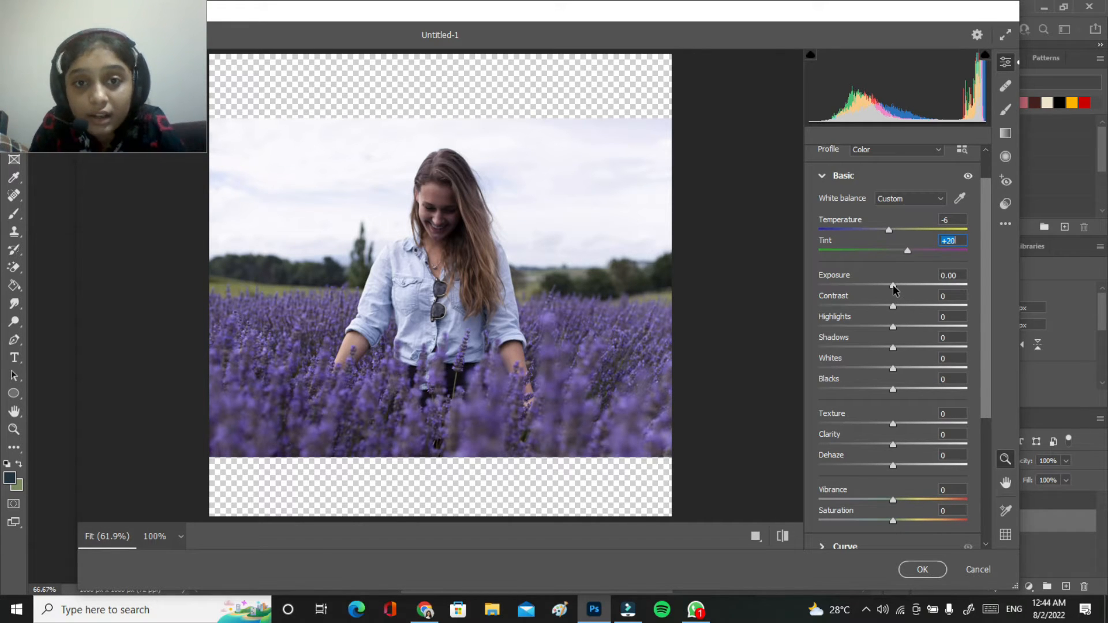
- Set the exposure to -0.80, the contrast to +13 and the shadows to -1
left_click_drag(894, 288, 882, 289)
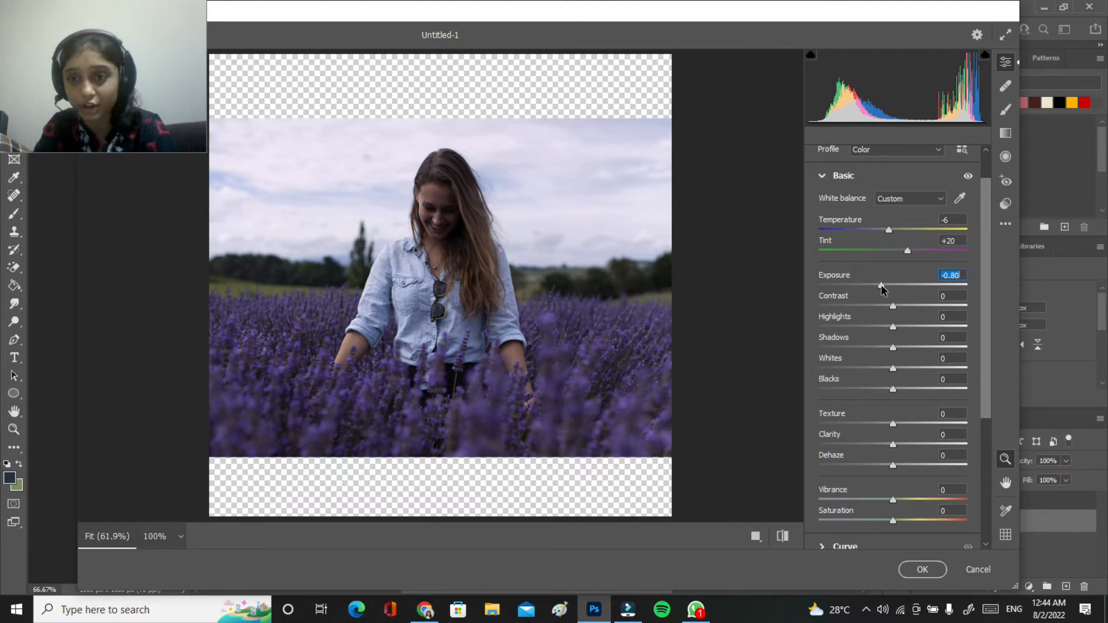
mouse_move(892, 307)
left_mouse_down()
mouse_move(926, 316)
mouse_move(886, 315)
mouse_move(899, 315)
left_mouse_up()
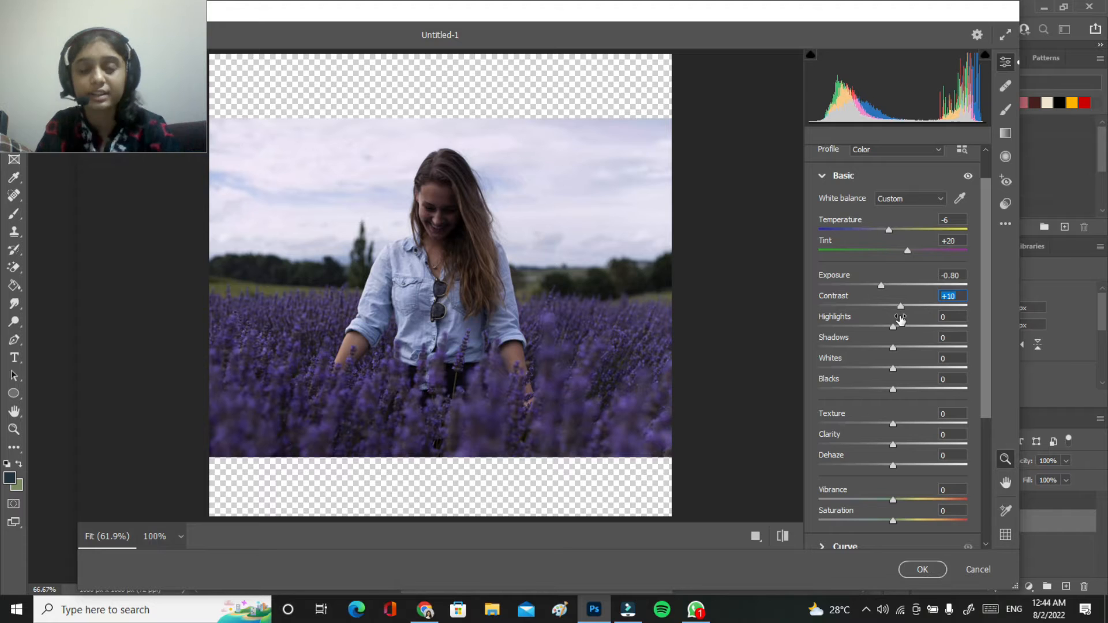
left_click_drag(904, 311, 897, 356)
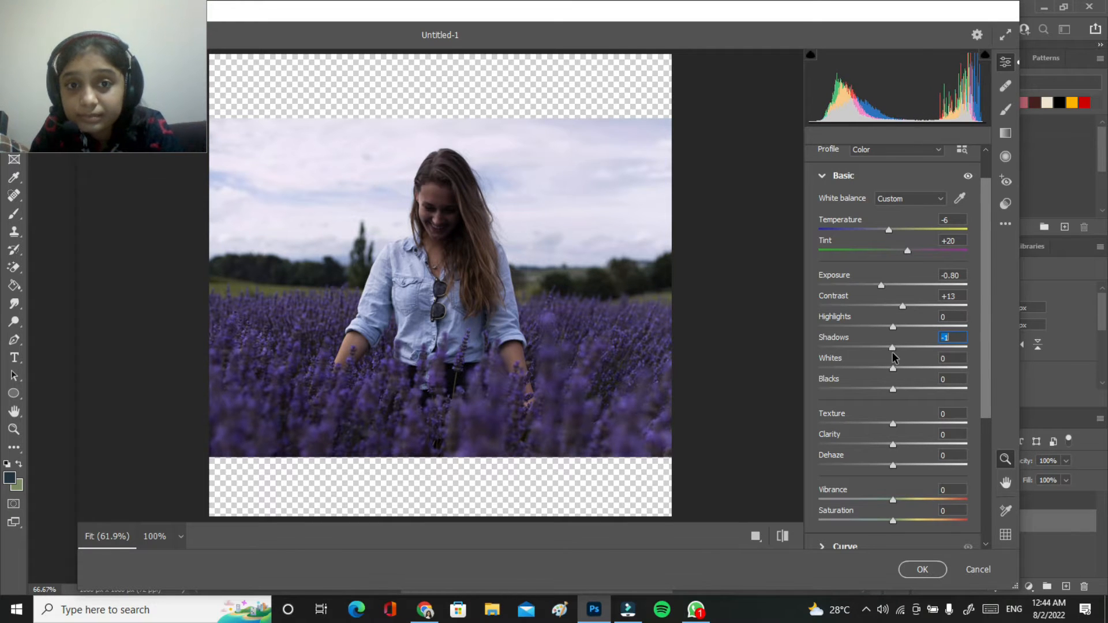
- Set the whites to -100, the blacks to -22 and the dehaze amount to +33
left_click_drag(893, 370, 796, 383)
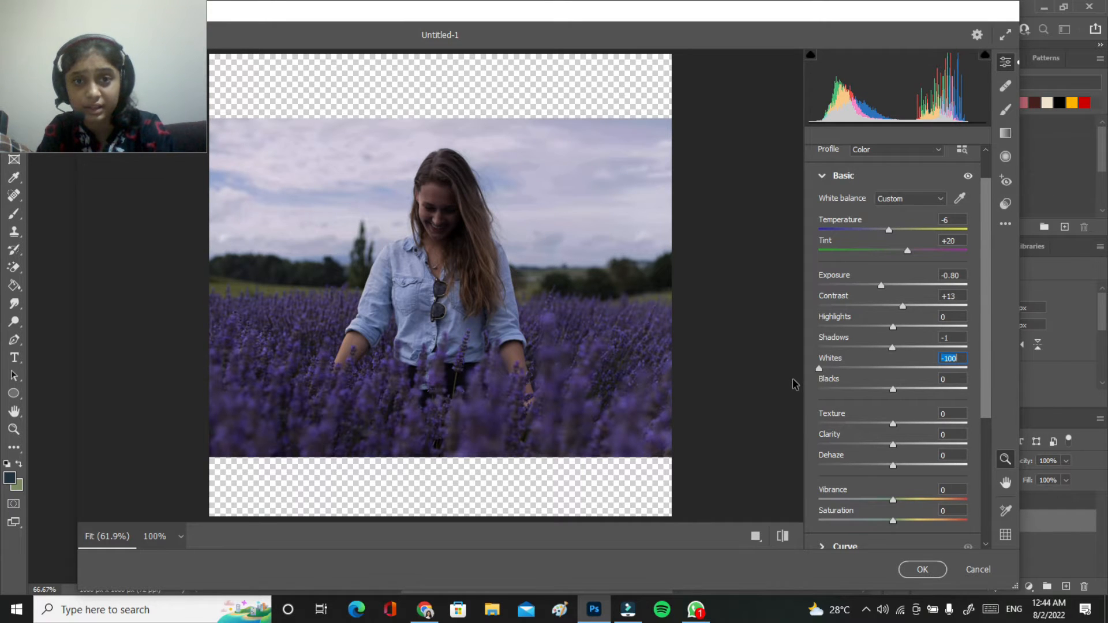
mouse_move(876, 395)
left_mouse_down()
mouse_move(856, 396)
mouse_move(945, 396)
mouse_move(876, 399)
left_mouse_up()
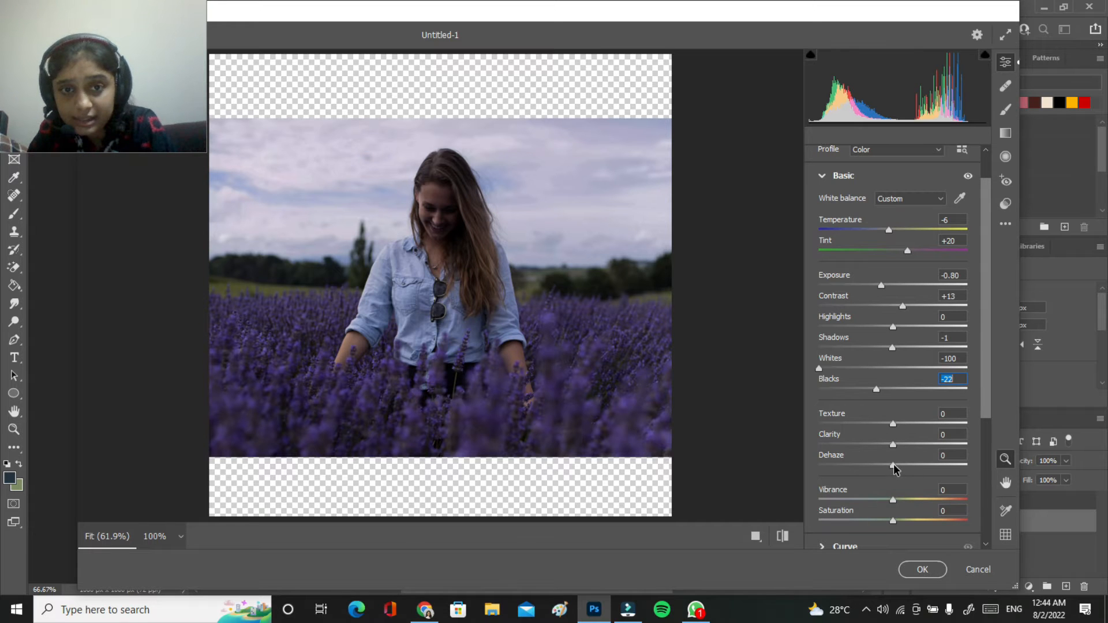
left_click_drag(875, 469, 920, 469)
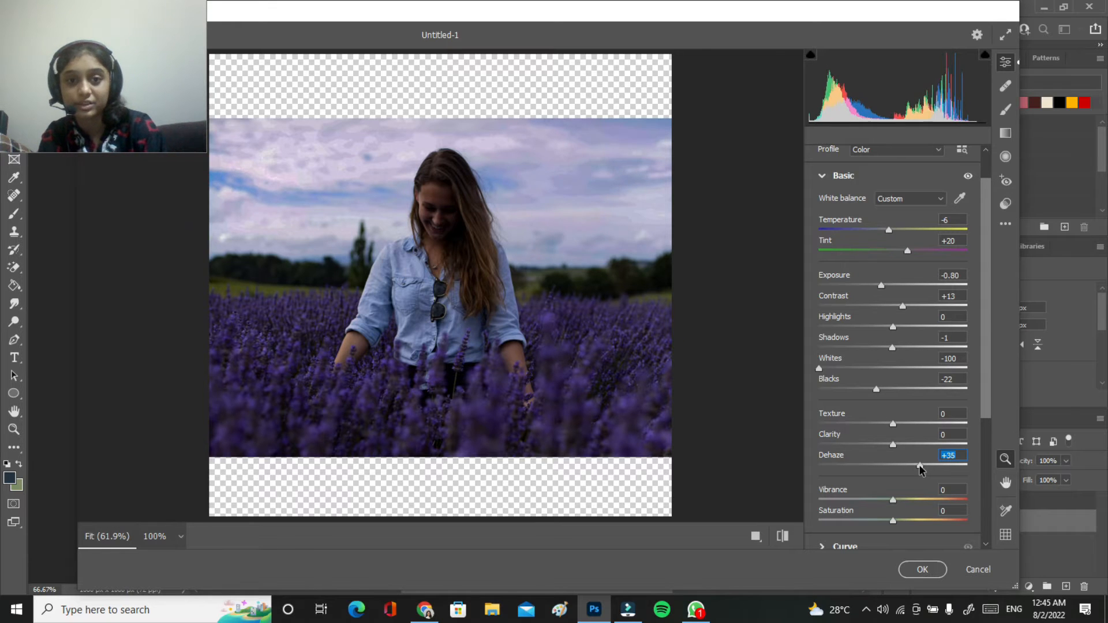
left_click_drag(985, 365, 985, 446)
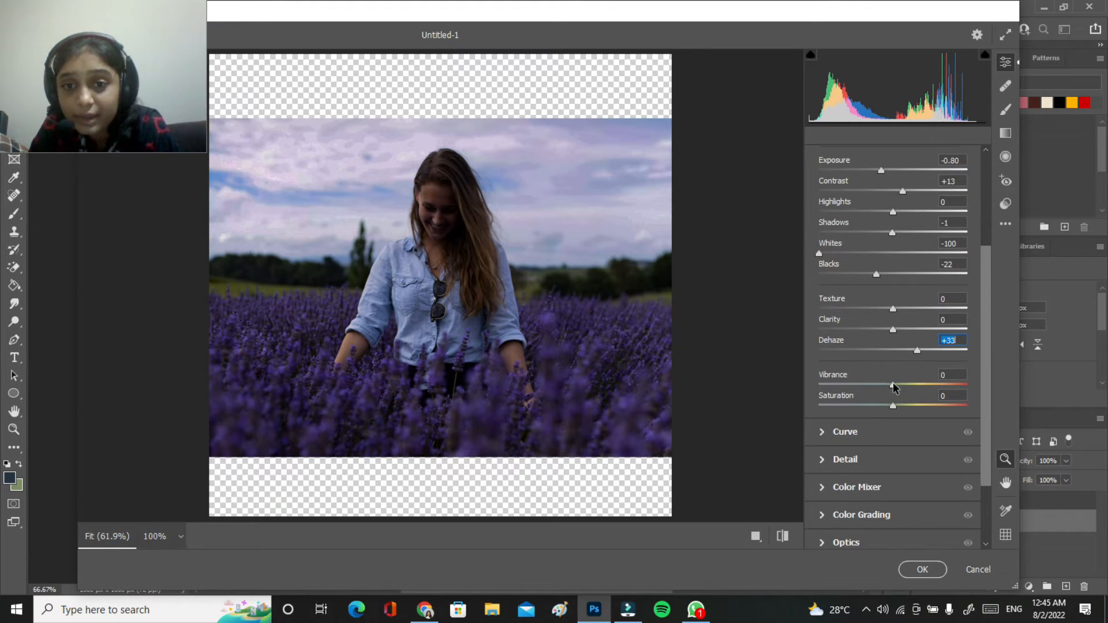
left_click_drag(882, 387, 915, 391)
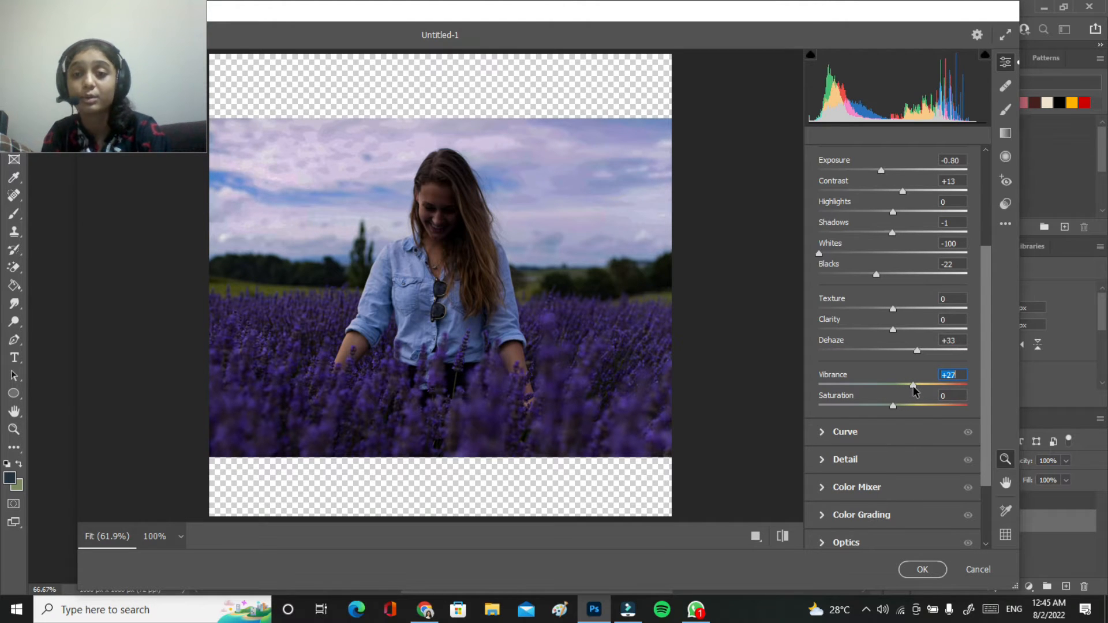
left_click_drag(915, 392, 852, 393)
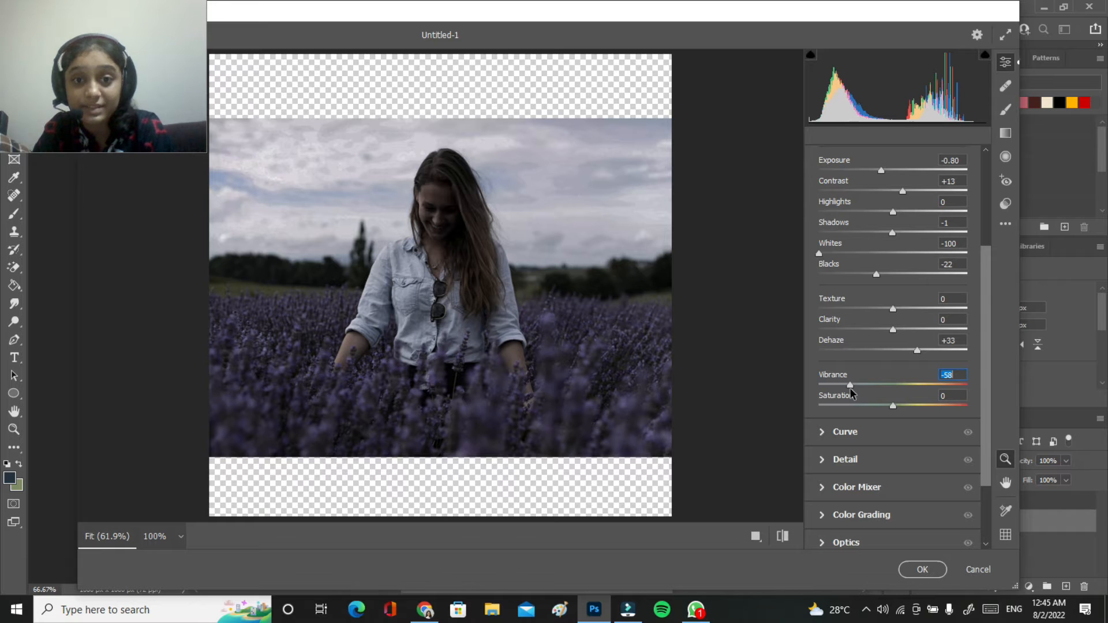
left_click_drag(902, 411, 924, 392)
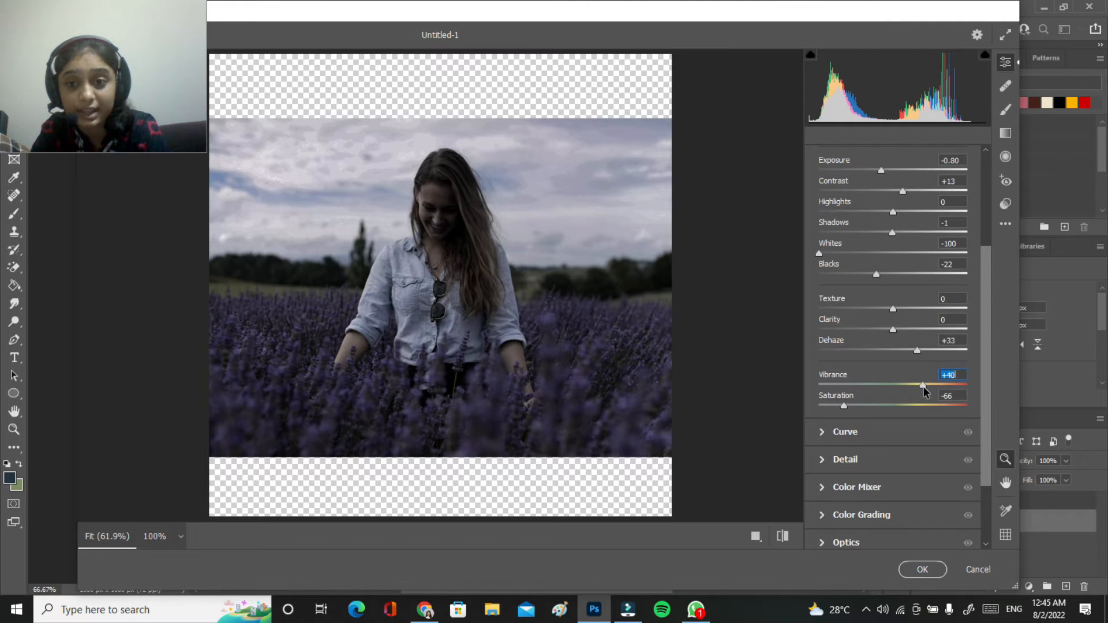
key("ctrl+z")
key("ctrl+z")
- Set the vibrance to +44 and raise the tone curve's midtones slightly with a point at input 109, output 119
left_click_drag(859, 390, 928, 394)
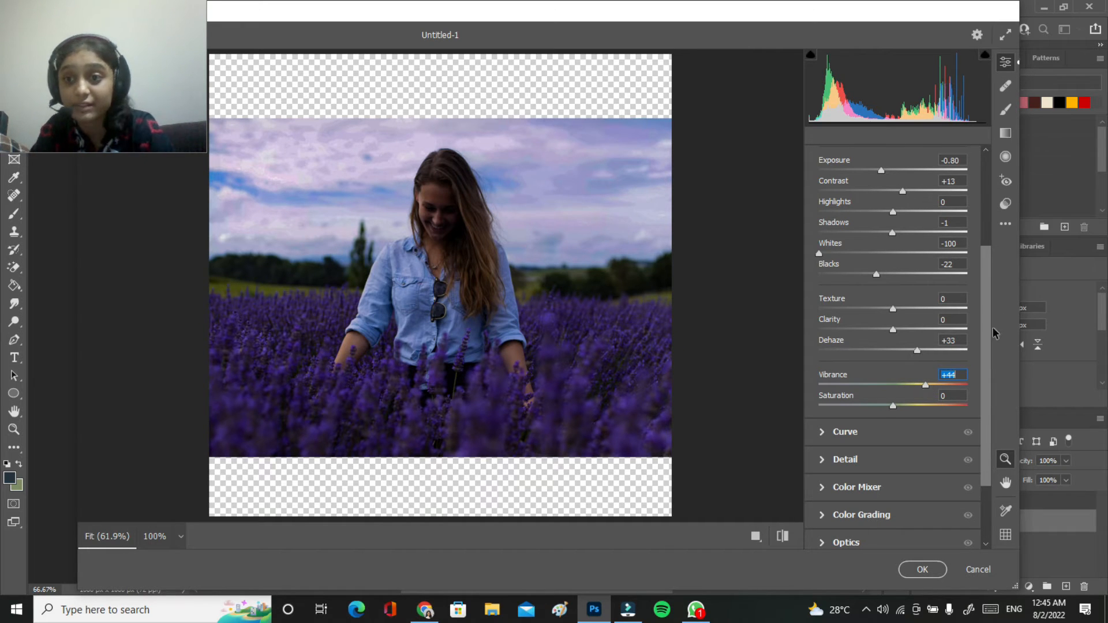
left_click(821, 434)
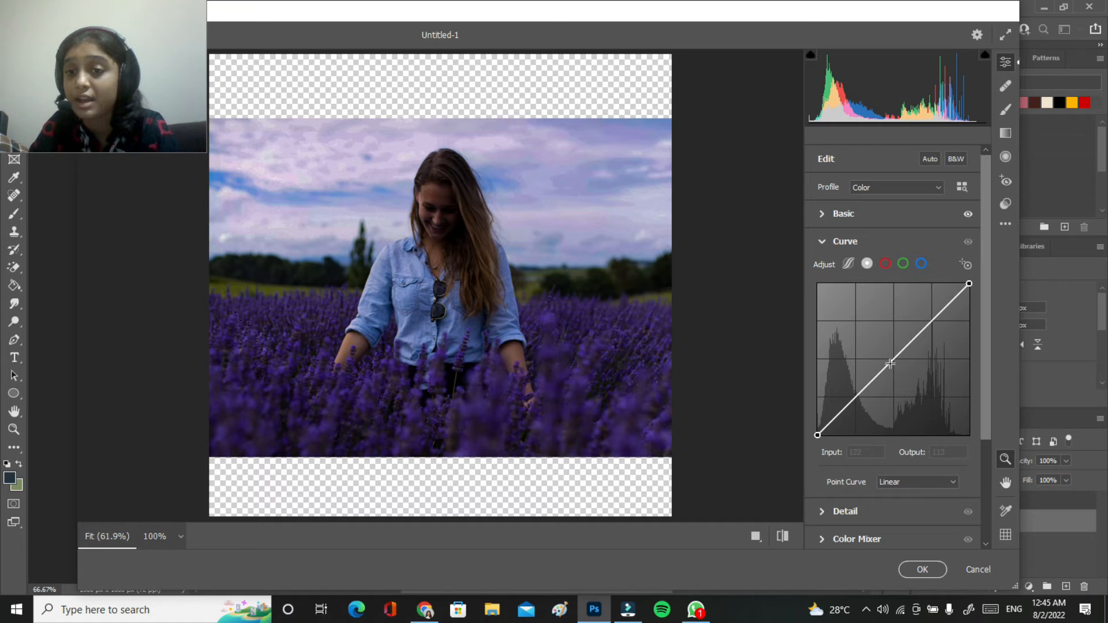
mouse_move(891, 363)
left_mouse_down()
mouse_move(893, 373)
mouse_move(881, 361)
mouse_move(888, 379)
mouse_move(883, 364)
left_mouse_up()
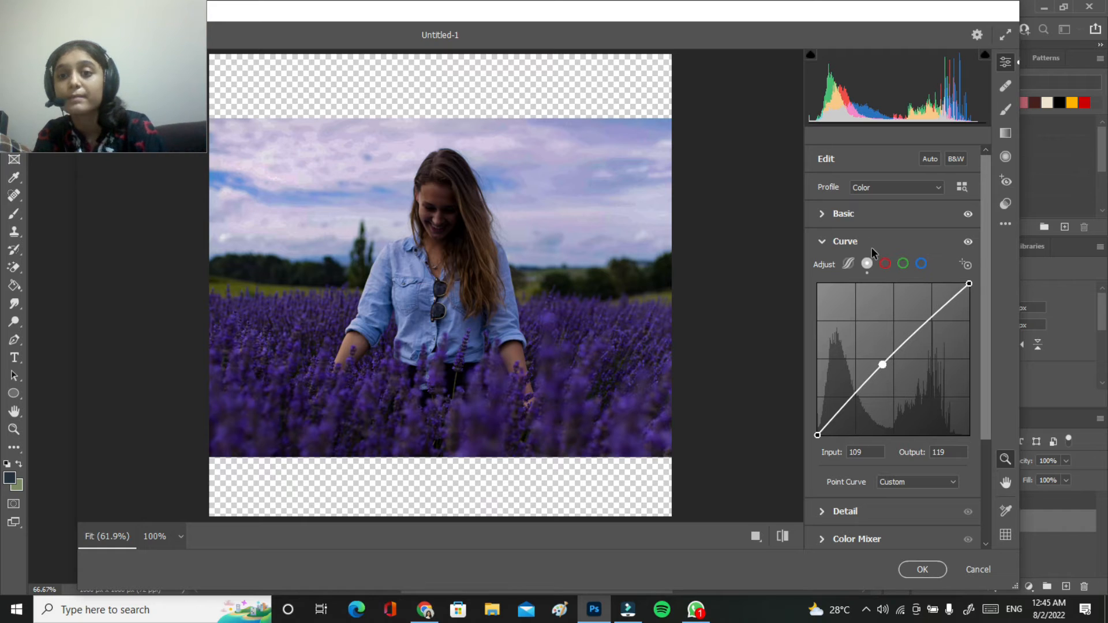
left_click(822, 241)
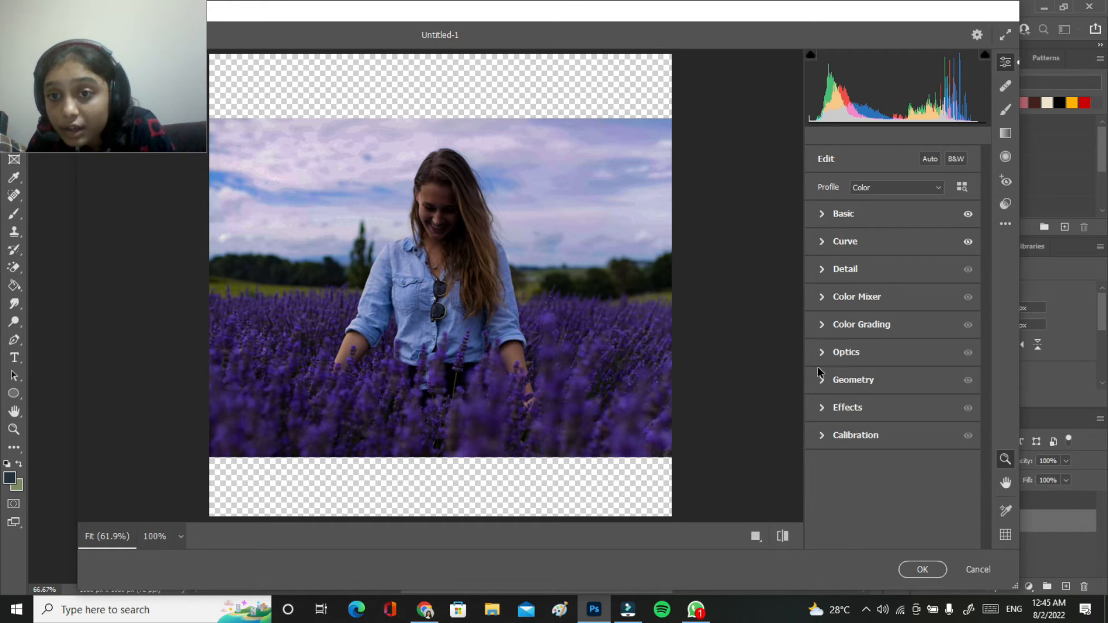
- In the Color Mixer's HSL hue settings, set reds to +91 and oranges to -10
left_click(822, 299)
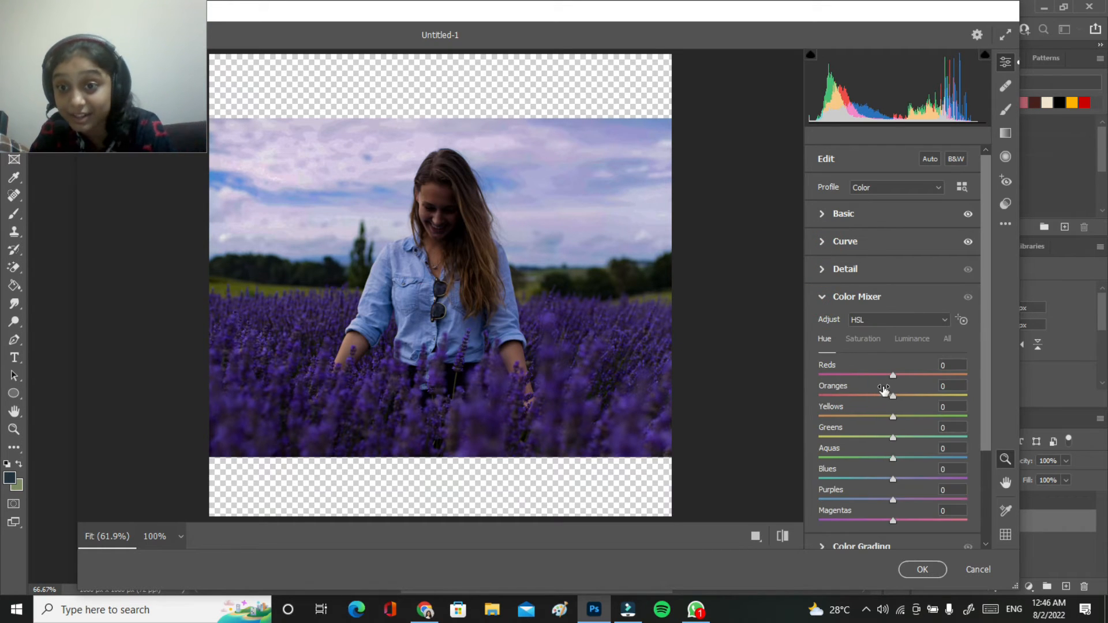
left_click_drag(894, 376, 850, 379)
mouse_move(943, 372)
left_mouse_down()
mouse_move(860, 371)
mouse_move(962, 368)
left_mouse_up()
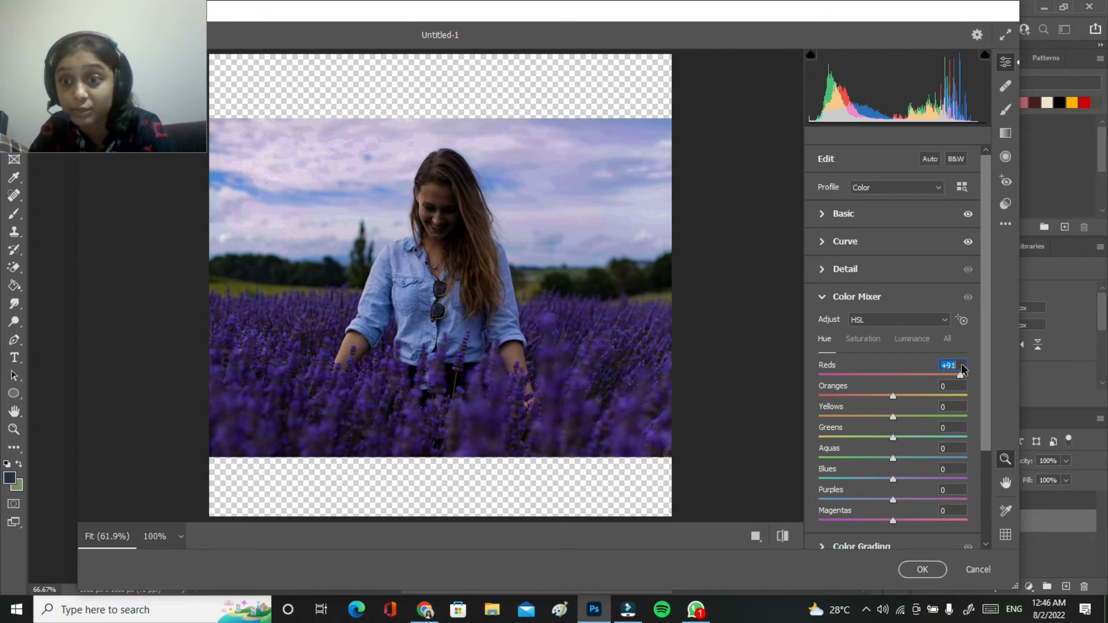
scroll(983, 346, "down", 2)
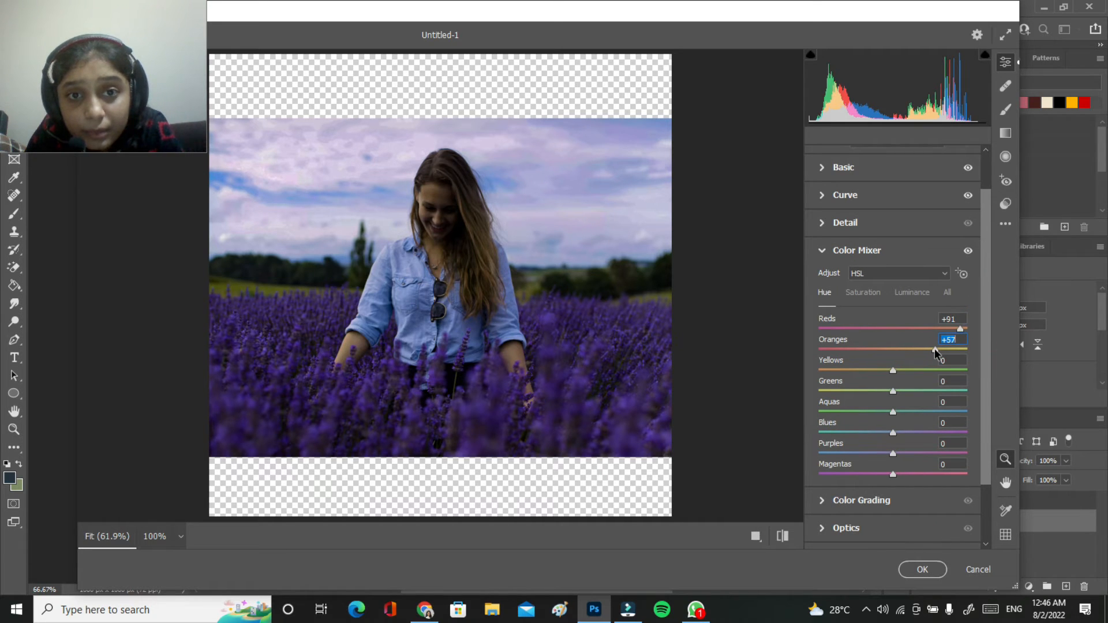
left_click_drag(934, 348, 887, 351)
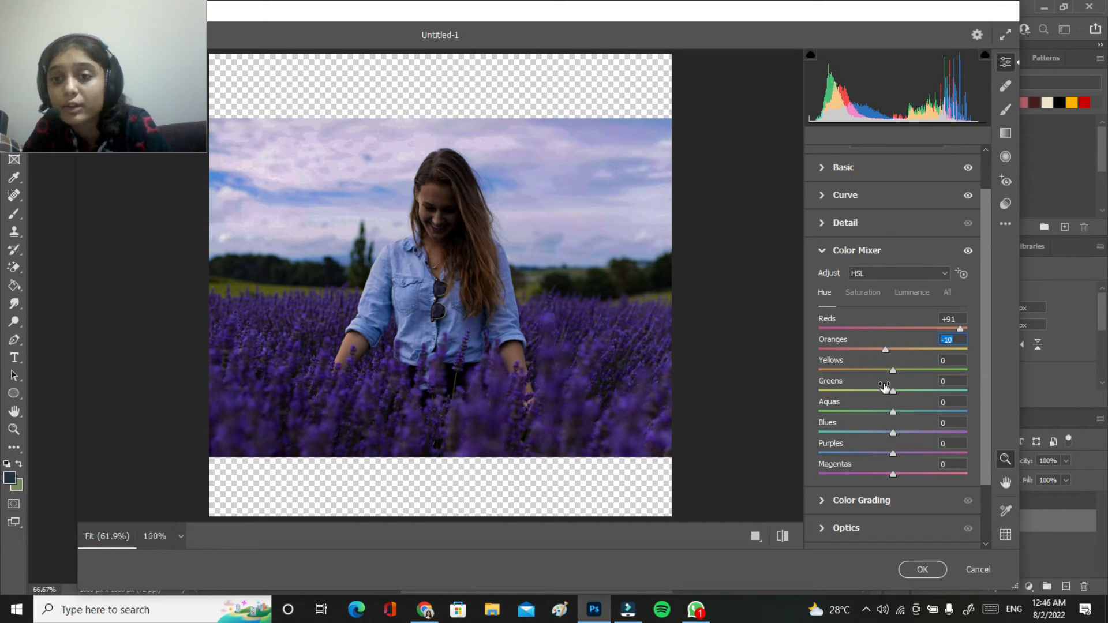
- Set the Color Mixer hue of the greens to +93 and of the aquas to -73
left_click_drag(893, 392, 859, 392)
mouse_move(962, 391)
left_mouse_down()
mouse_move(983, 390)
mouse_move(808, 384)
mouse_move(944, 384)
left_mouse_up()
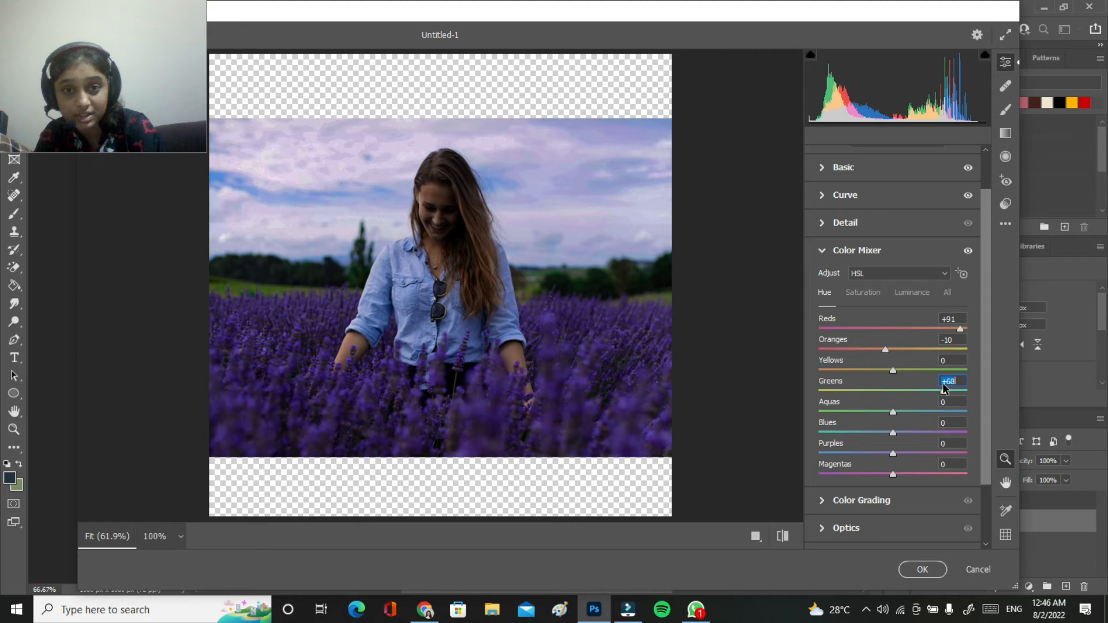
mouse_move(961, 391)
left_mouse_down()
mouse_move(799, 404)
mouse_move(960, 394)
left_mouse_up()
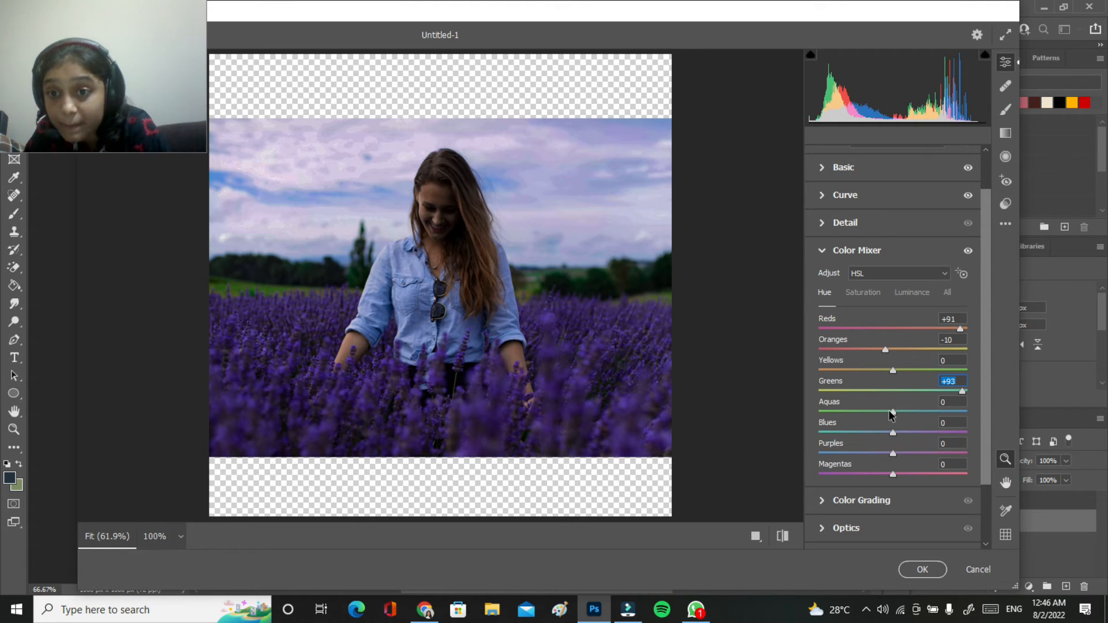
left_click_drag(893, 412, 871, 437)
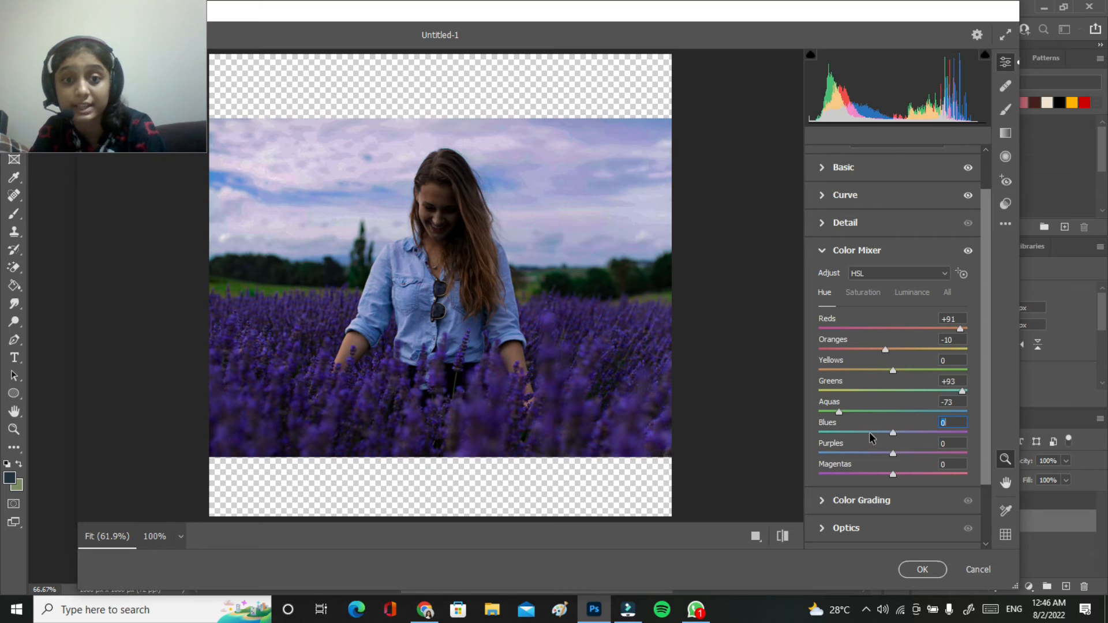
left_click(893, 433)
left_click_drag(908, 438, 943, 442)
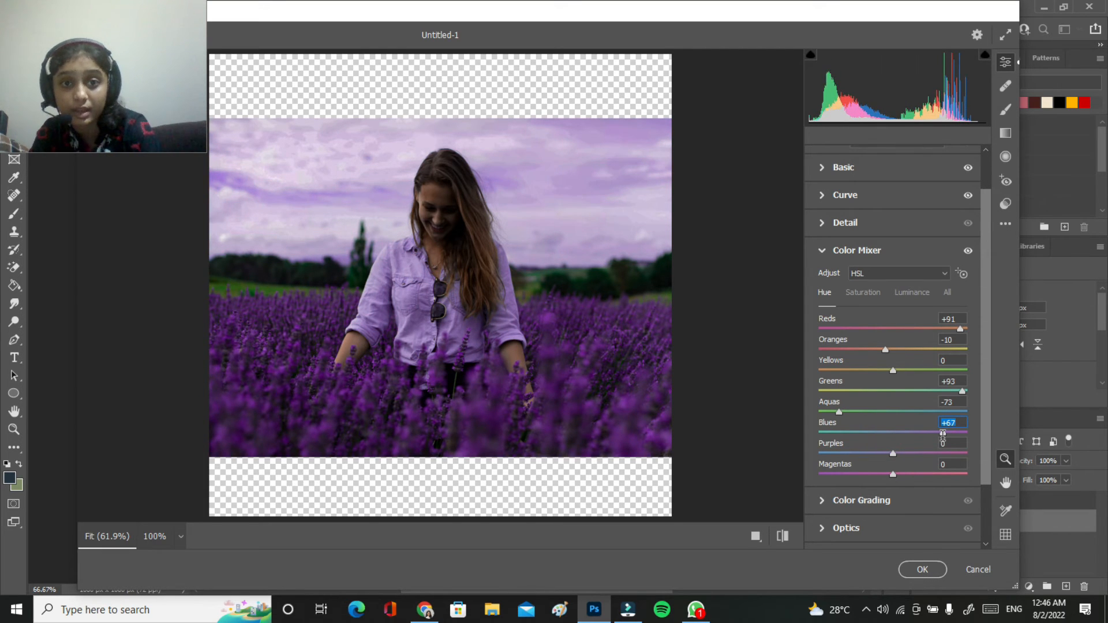
double_click(943, 433)
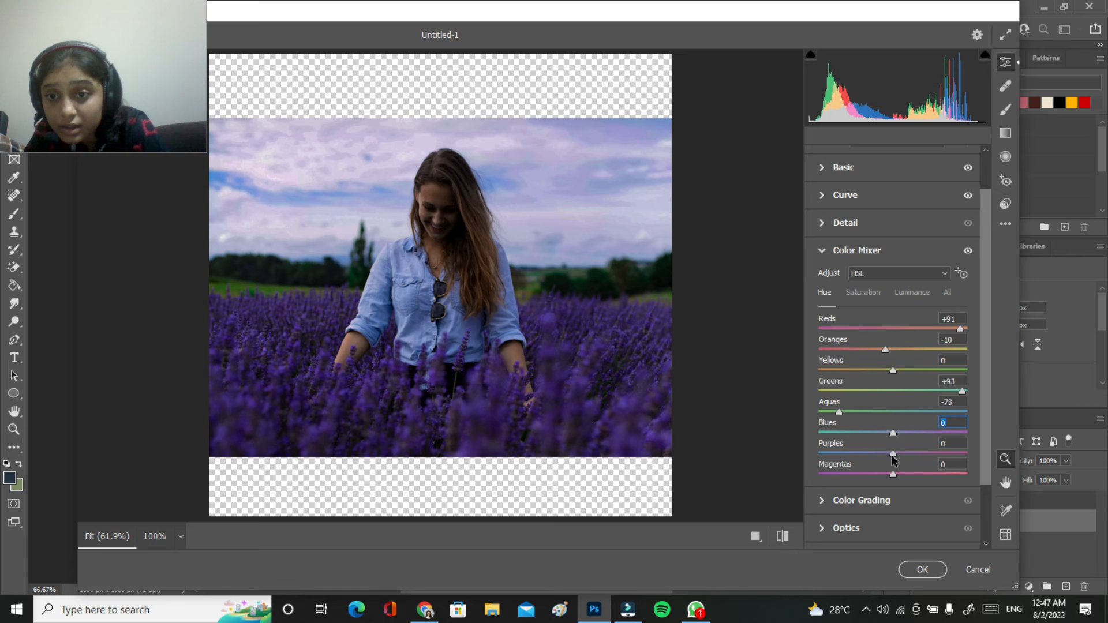
- Set the Color Mixer hue of the blues to +18, the purples to +30 and the magentas to -66
left_click_drag(896, 437, 907, 439)
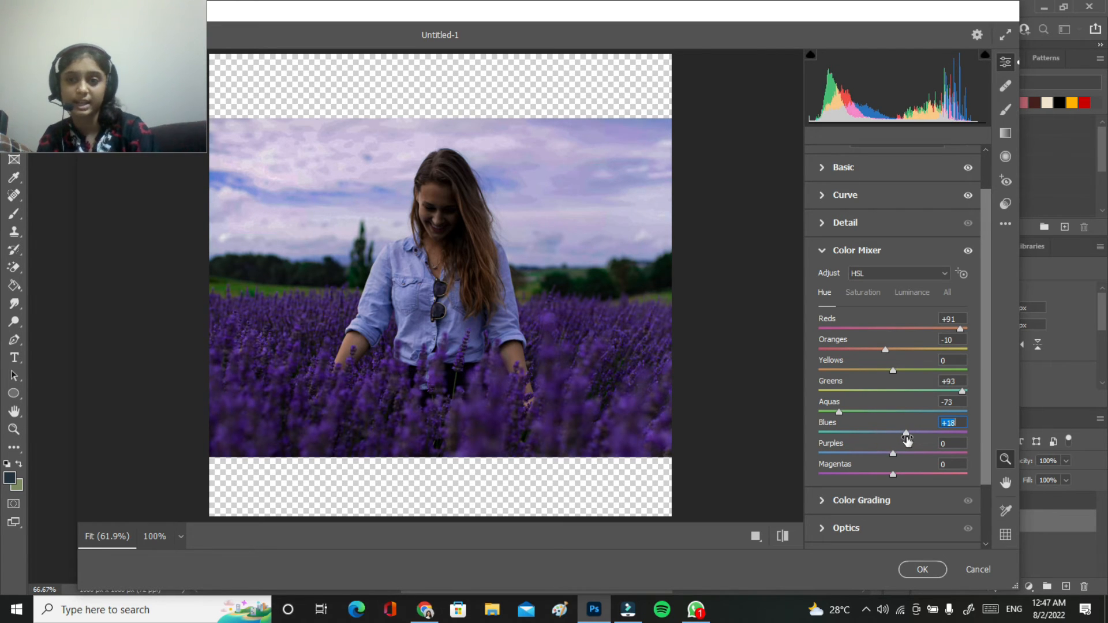
left_click_drag(893, 455, 917, 458)
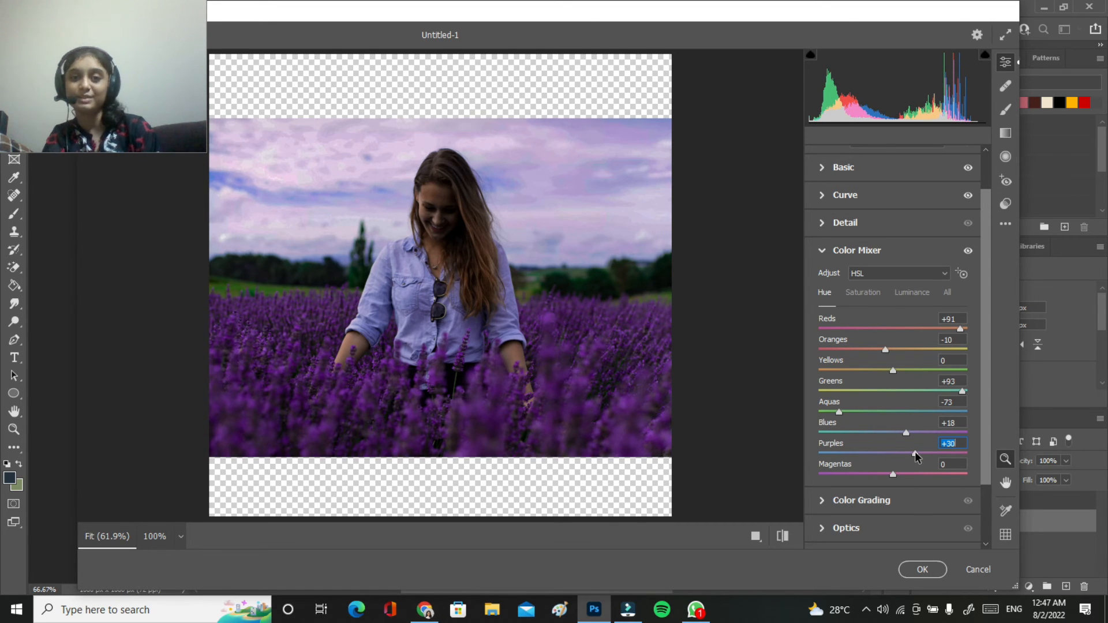
left_click_drag(894, 480, 846, 484)
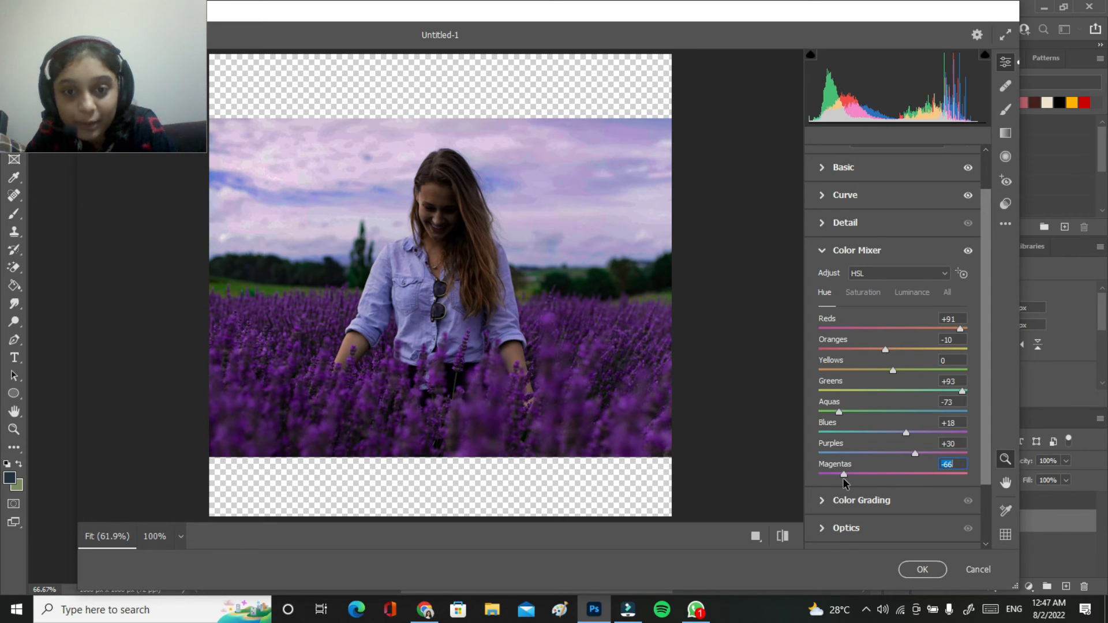
- Darken the photo's edges with a vignetting effect of -54
left_click(822, 504)
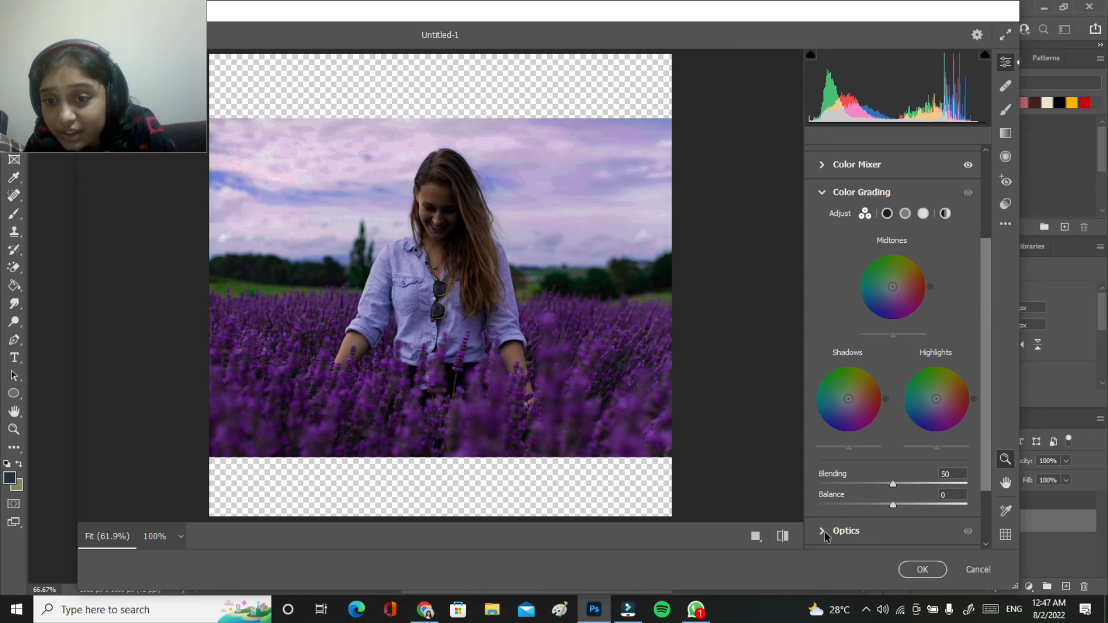
left_click(824, 531)
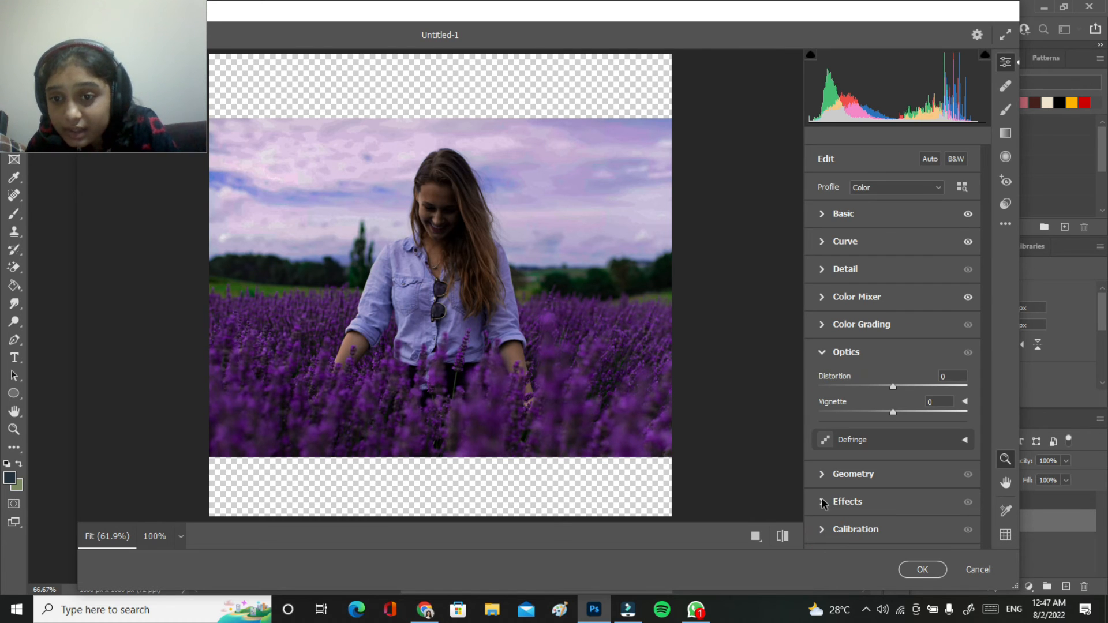
left_click(821, 503)
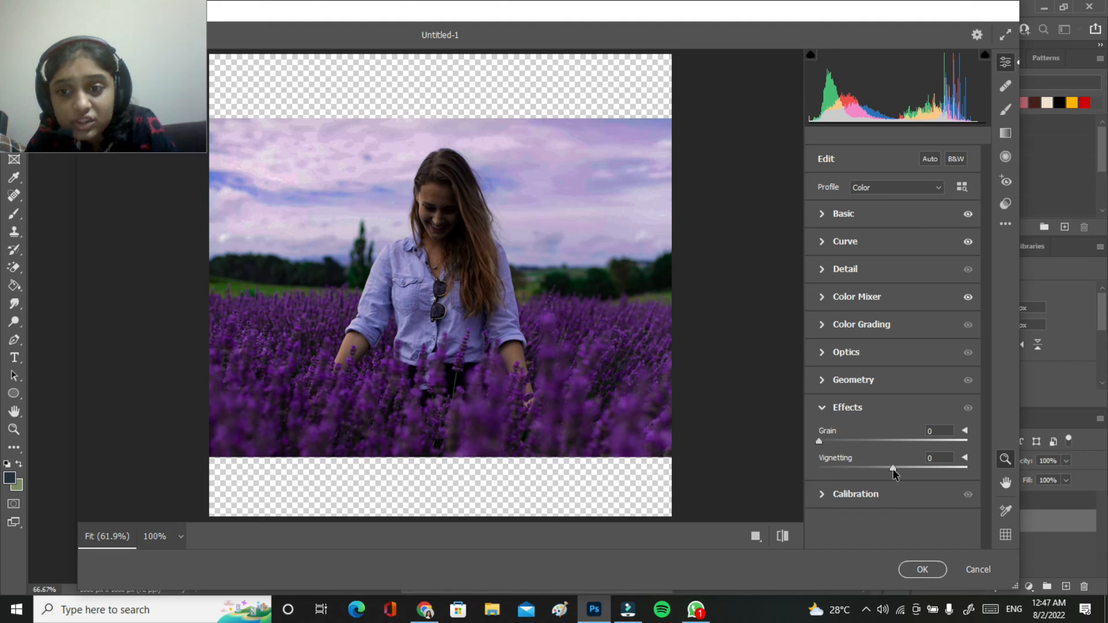
left_click_drag(892, 471, 853, 470)
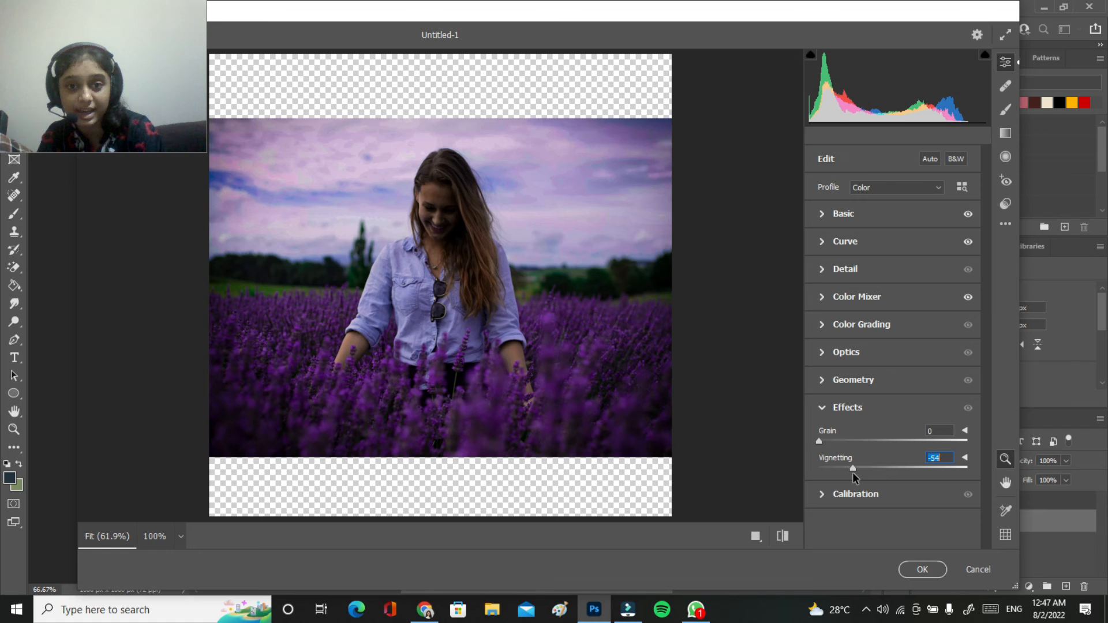
- Set the Calibration shadows tint to +69, and try a blue primary hue shift before resetting that hue to 0
left_click(825, 496)
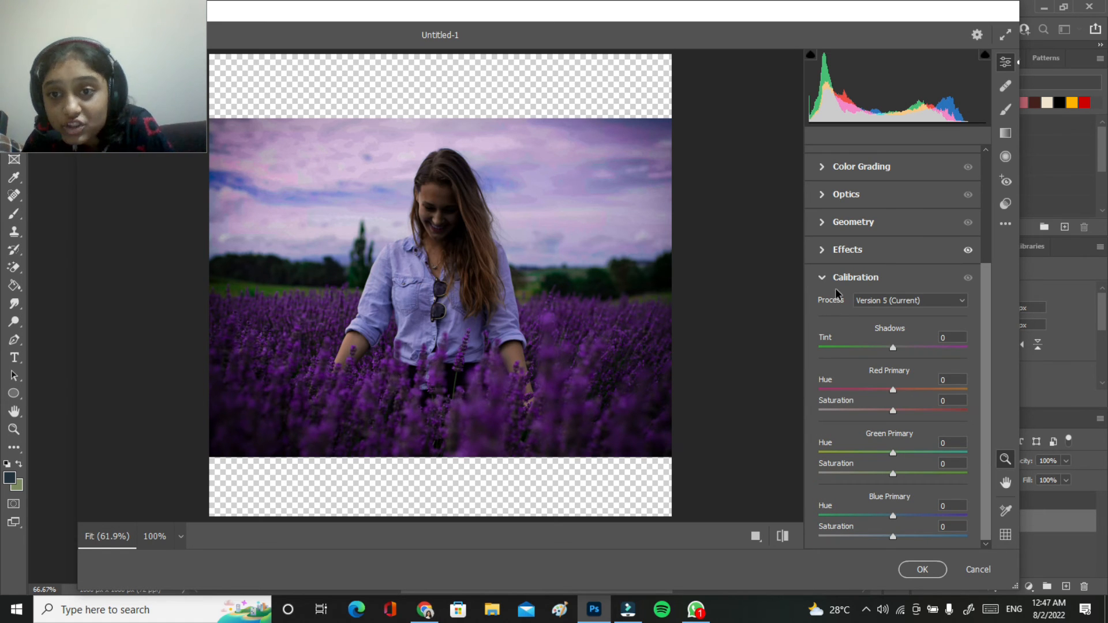
left_click(893, 348)
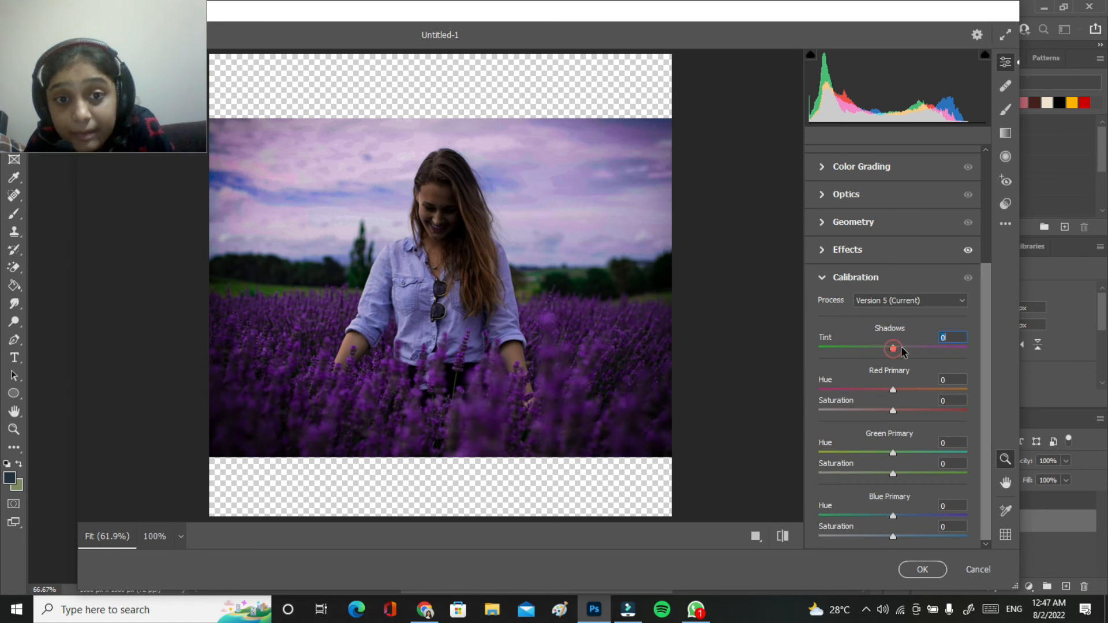
left_click_drag(814, 349, 946, 366)
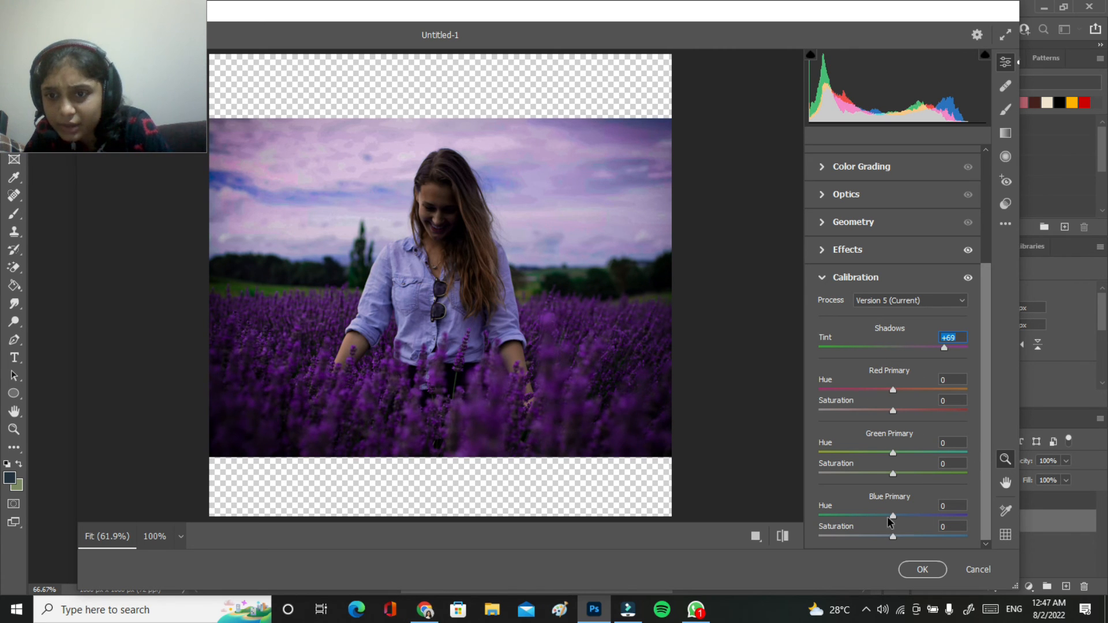
left_click_drag(892, 515, 970, 515)
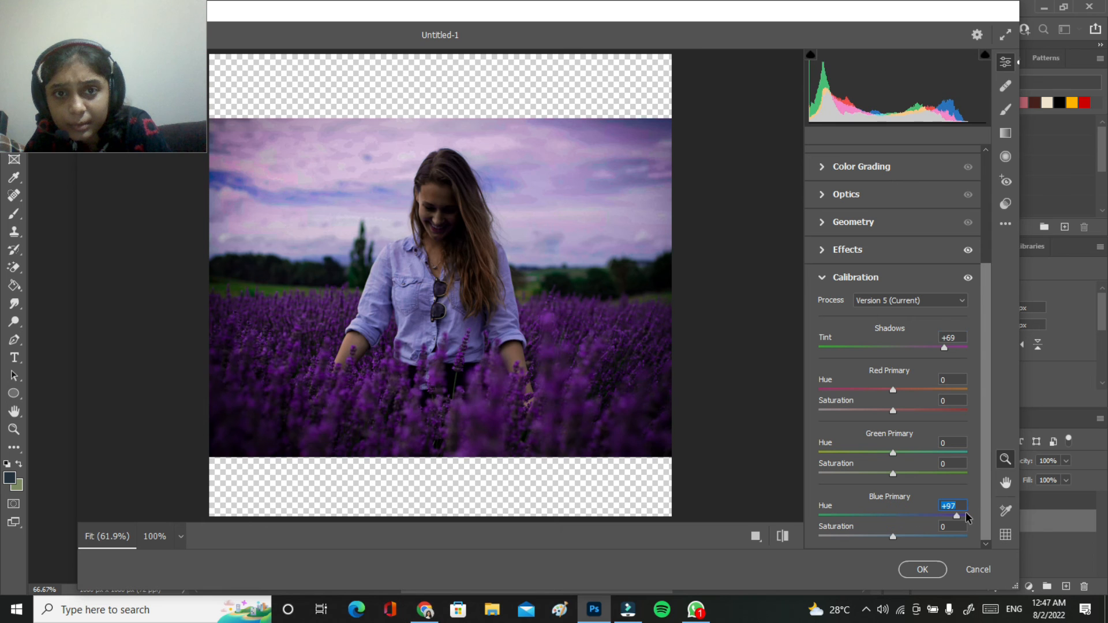
double_click(969, 511)
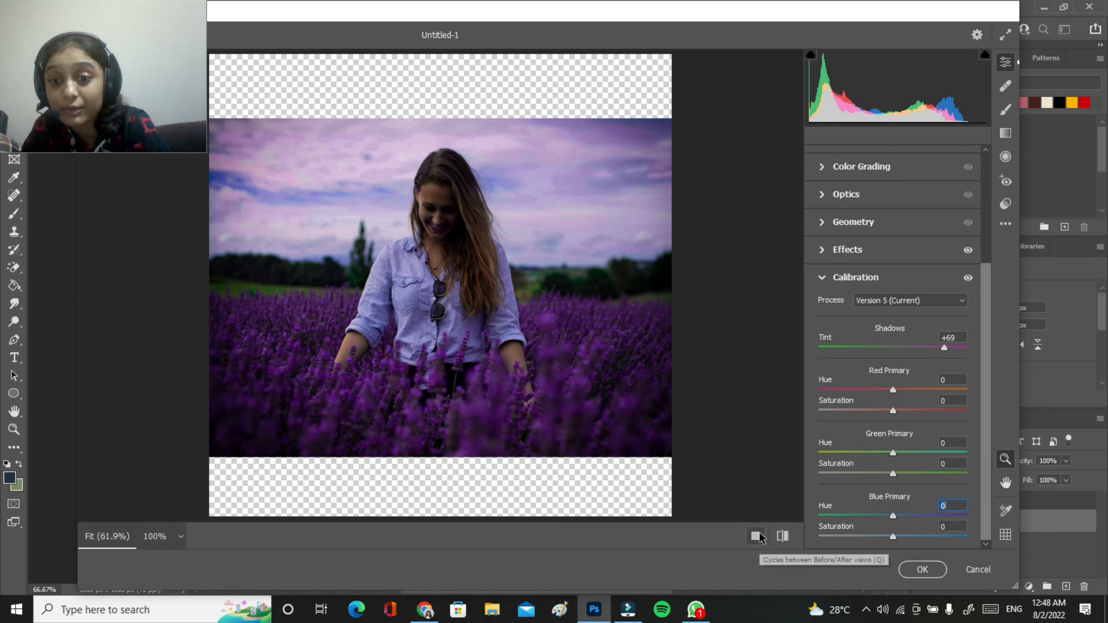
- Compare the original photo with the graded version, both full-frame and side by side, including a close-up of the lavender at 100%
left_click(783, 536)
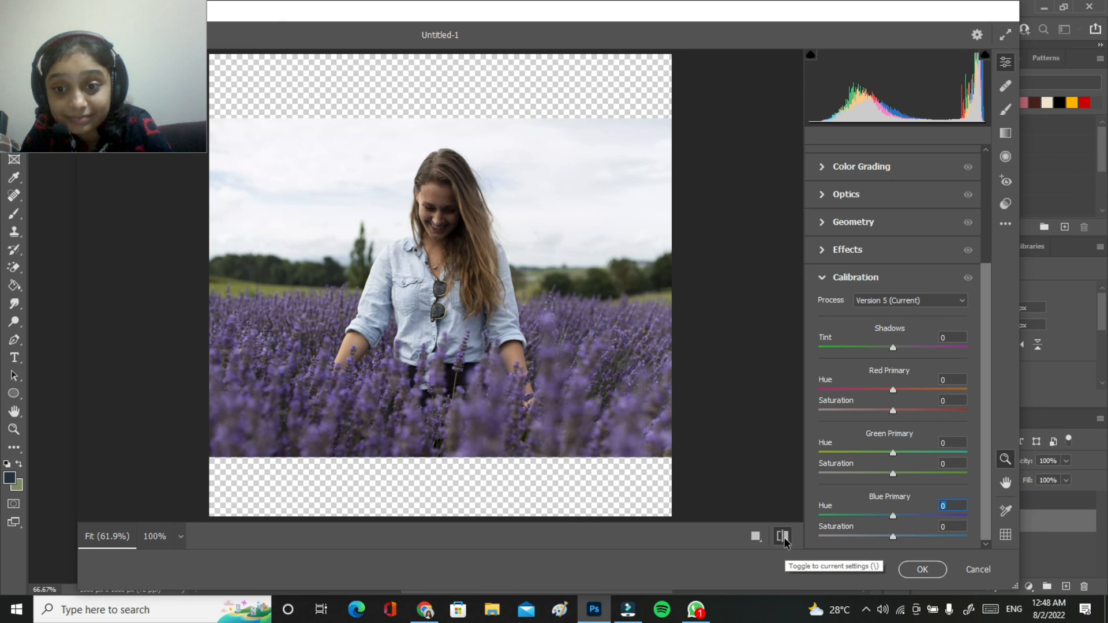
left_click(782, 537)
left_click(756, 536)
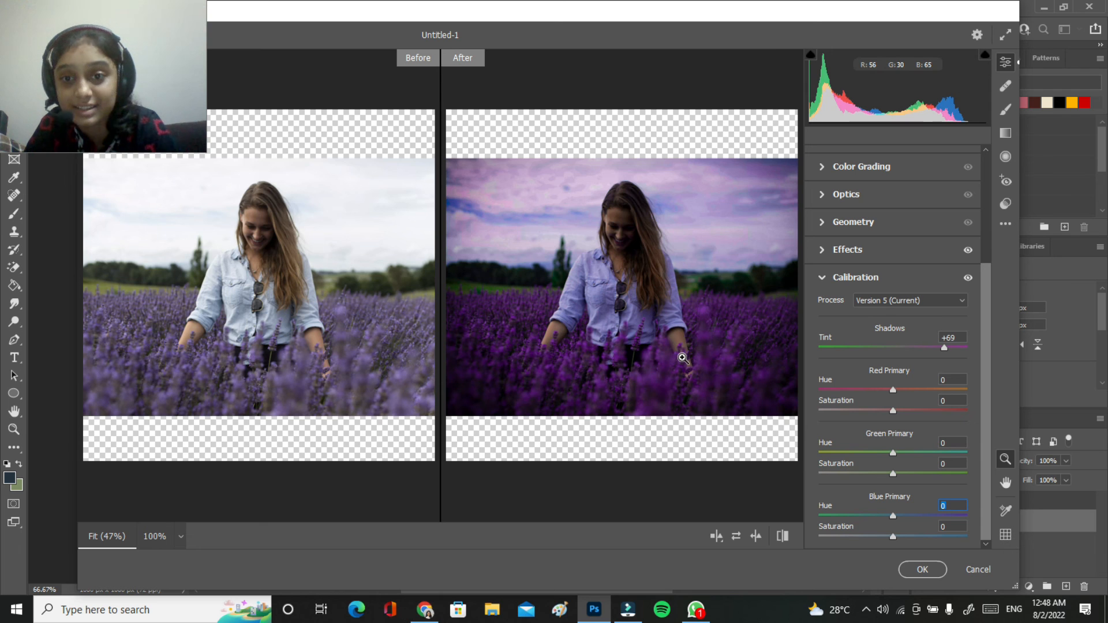
left_click(682, 359)
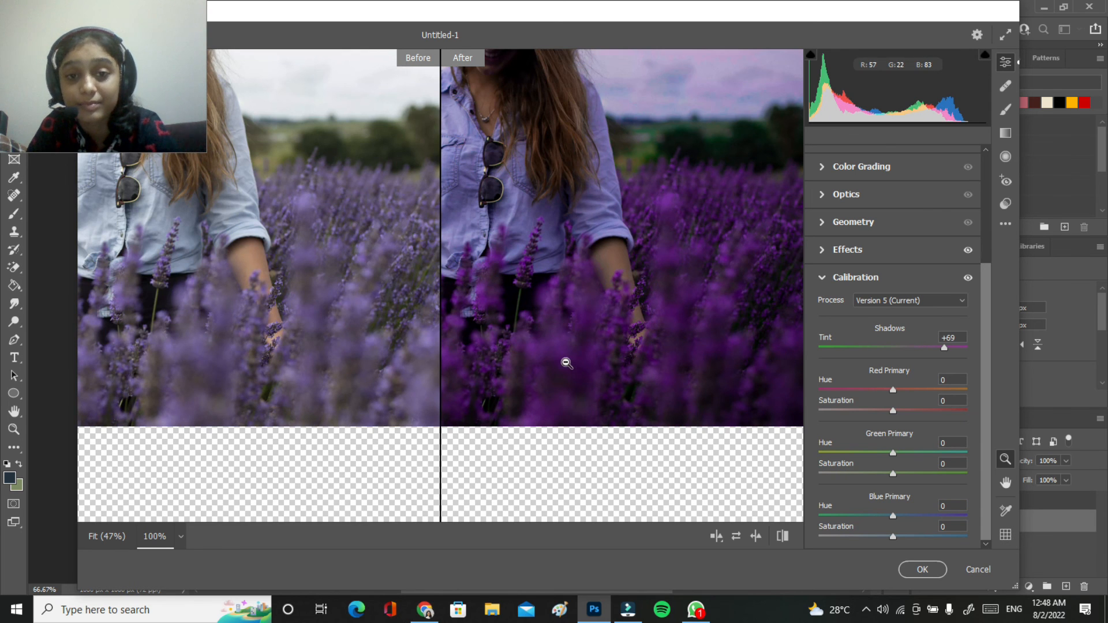
left_click(565, 362)
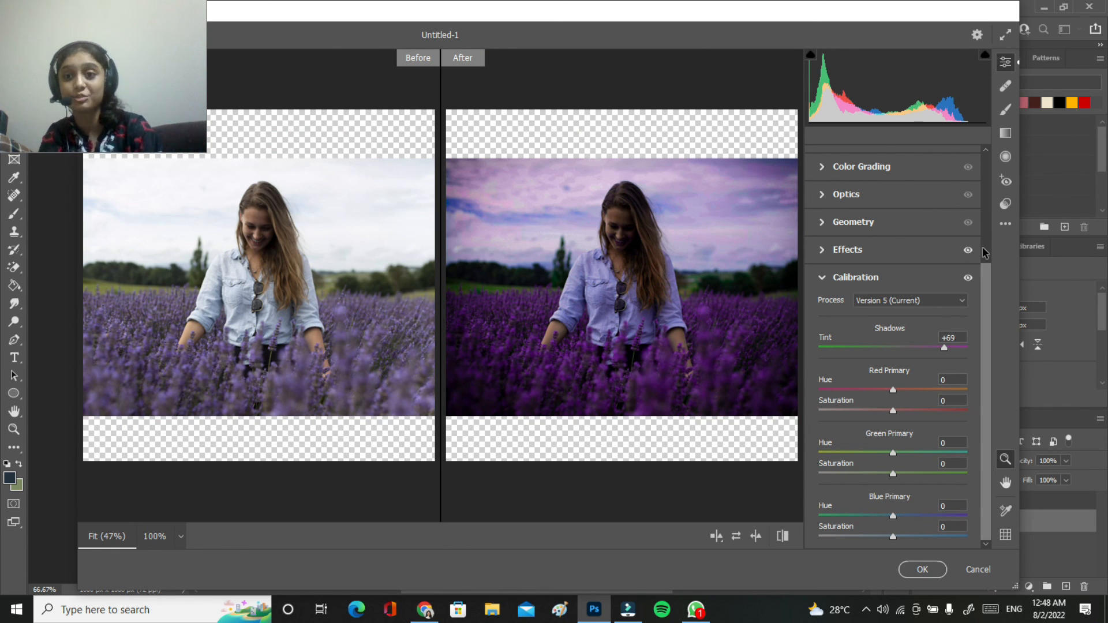
scroll(986, 273, "up", 1)
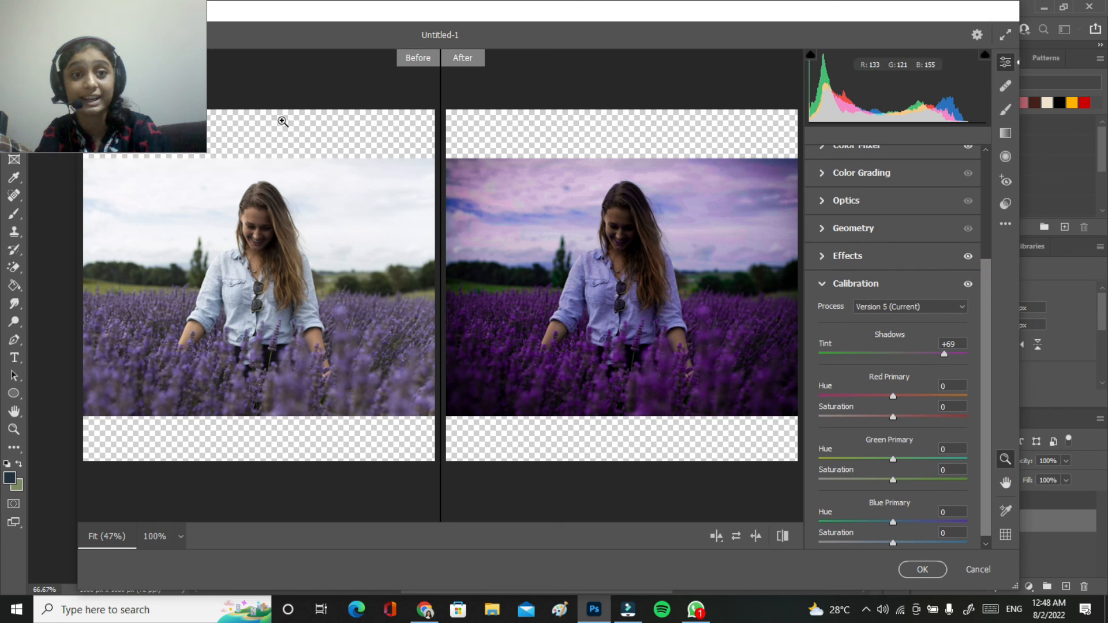
left_click_drag(205, 152, 225, 163)
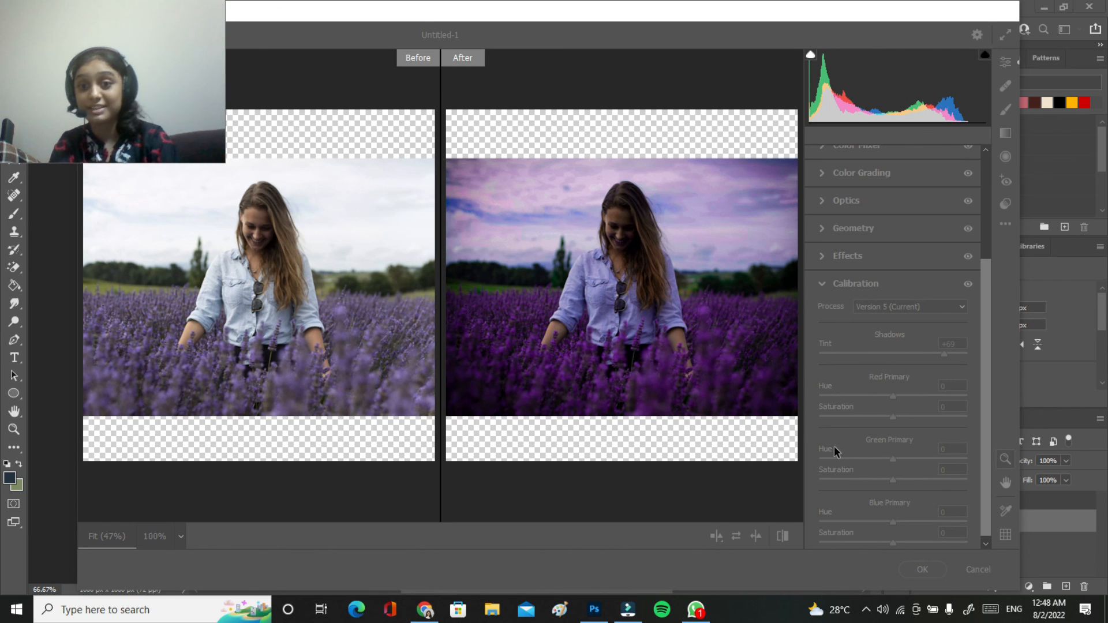
left_click(737, 499)
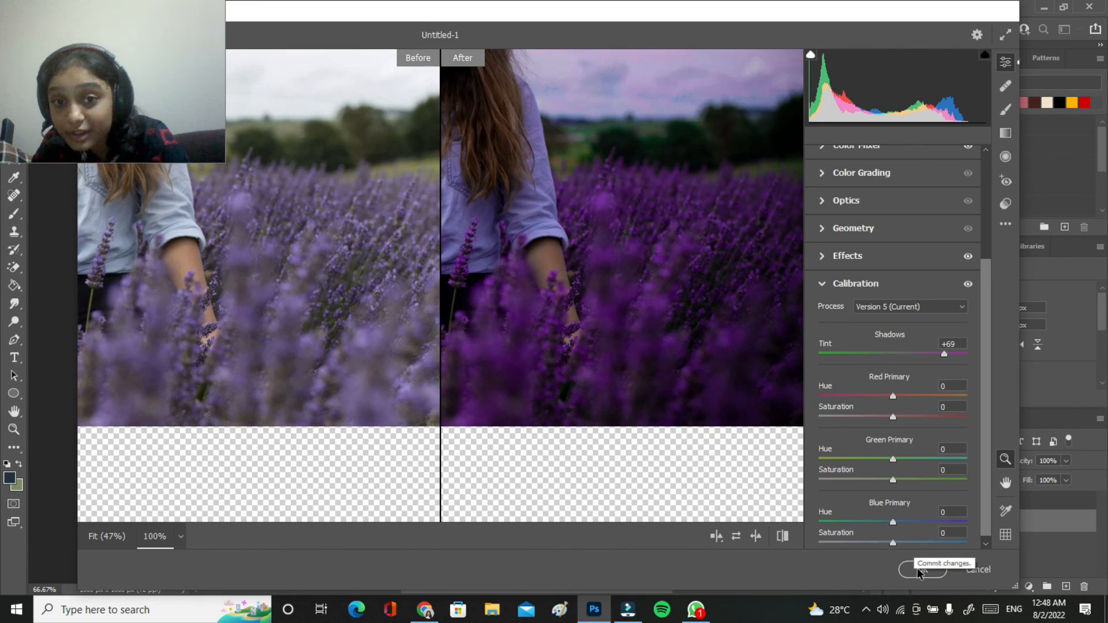
- Commit the Camera Raw adjustments to the portrait layer and return to the document
left_click(917, 569)
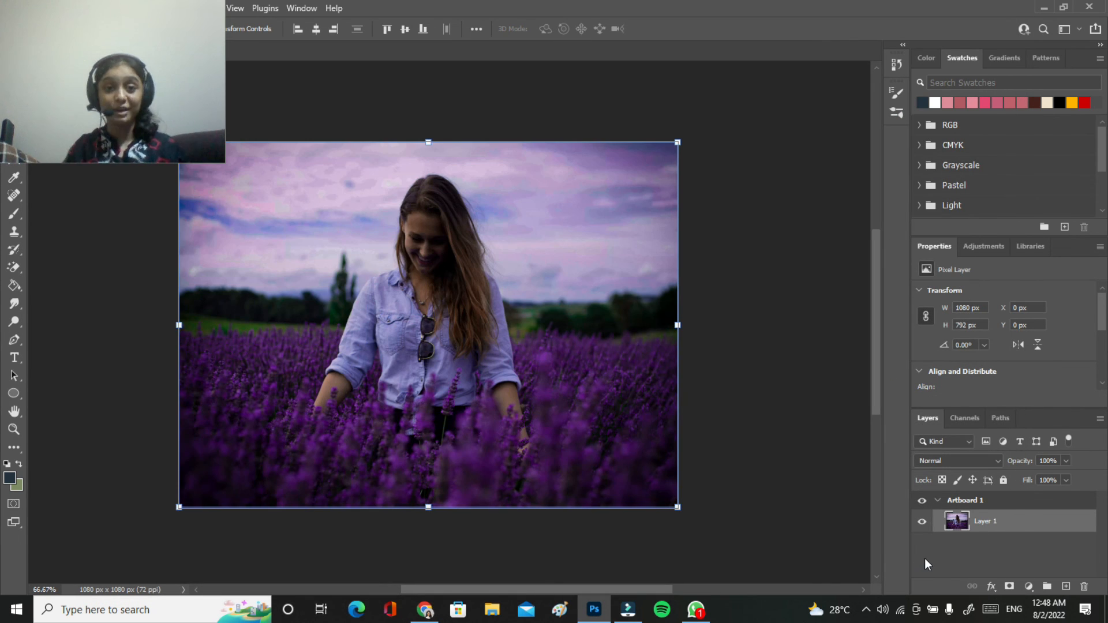
left_click(777, 410)
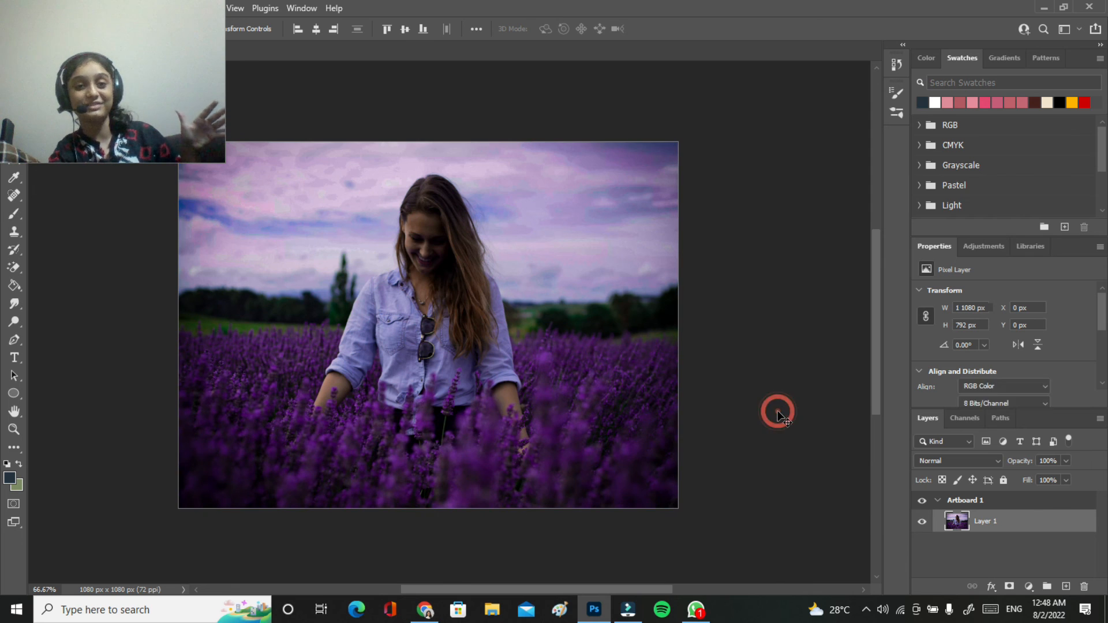